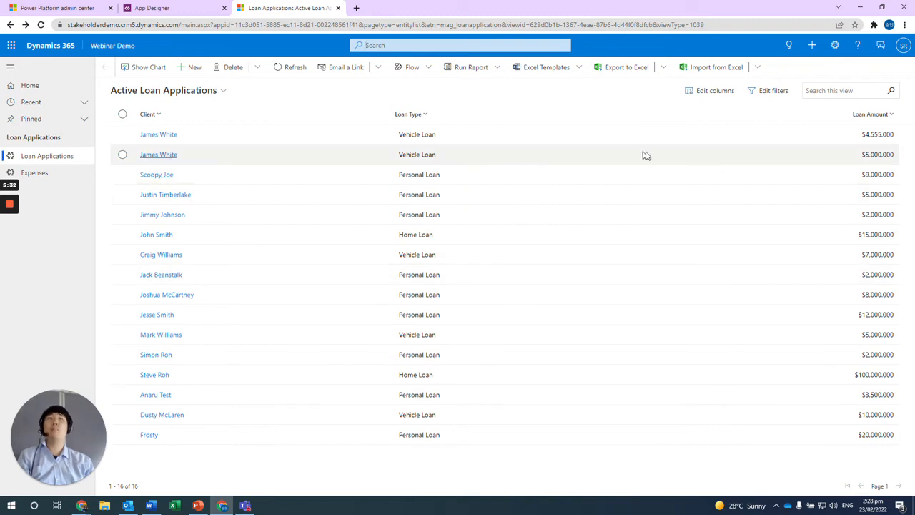
- Replace the Status filter of the Active Loan Applications view with a condition that Loan Type equals Vehicle Loan
{"action": "left_click", "coordinate": [779, 98]}
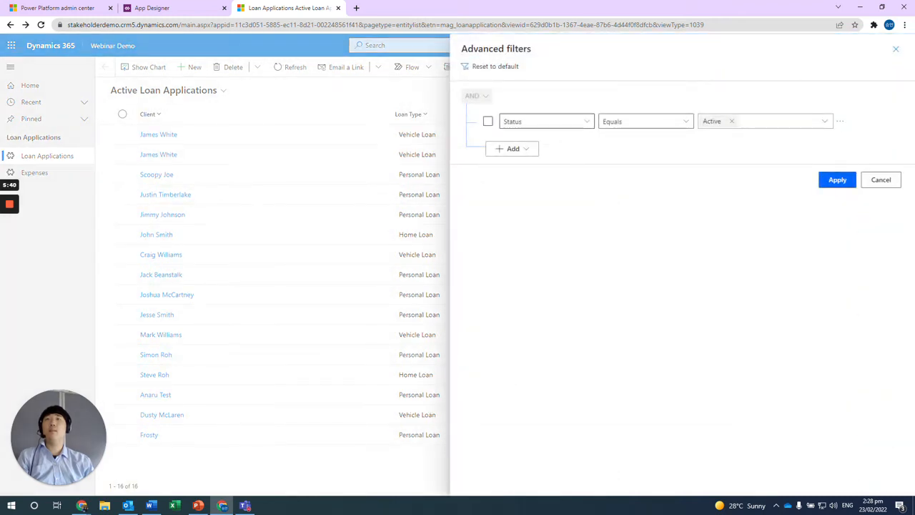
{"action": "left_click", "coordinate": [543, 121]}
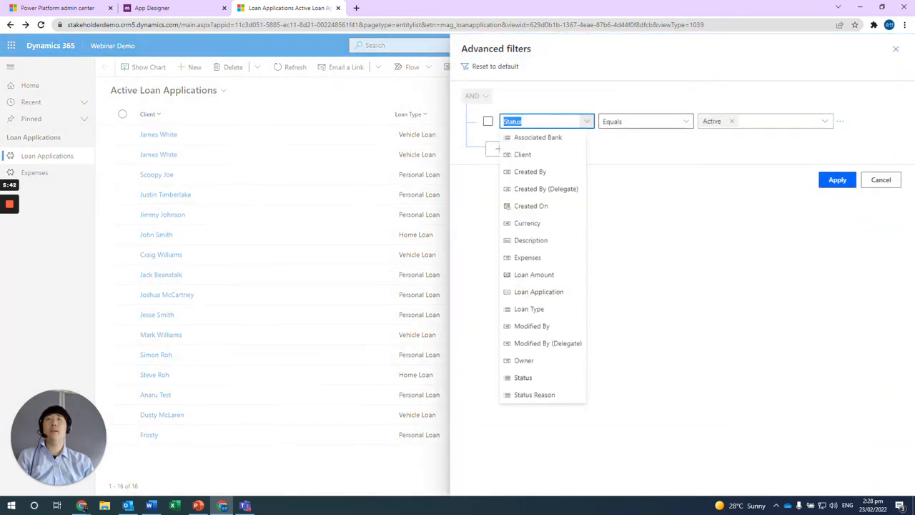
{"action": "left_click", "coordinate": [838, 122]}
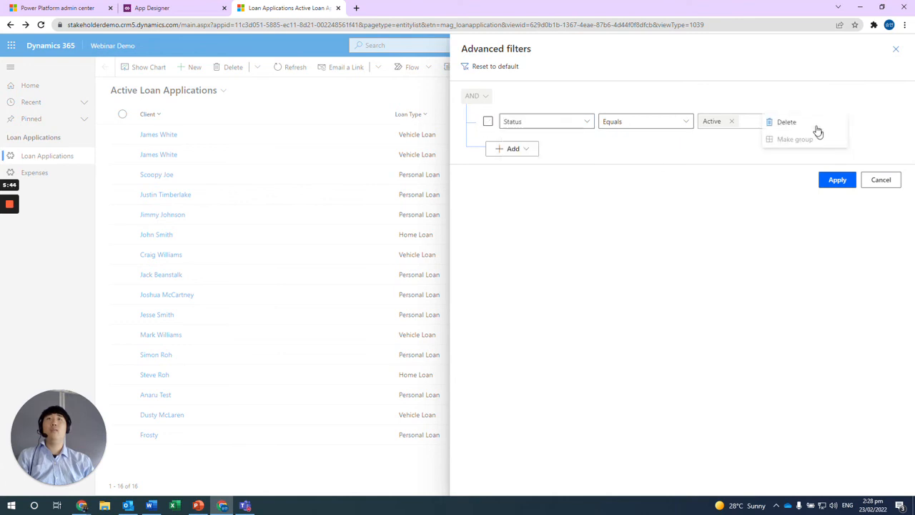
{"action": "left_click", "coordinate": [787, 121]}
{"action": "left_click", "coordinate": [525, 119]}
{"action": "left_click", "coordinate": [526, 131]}
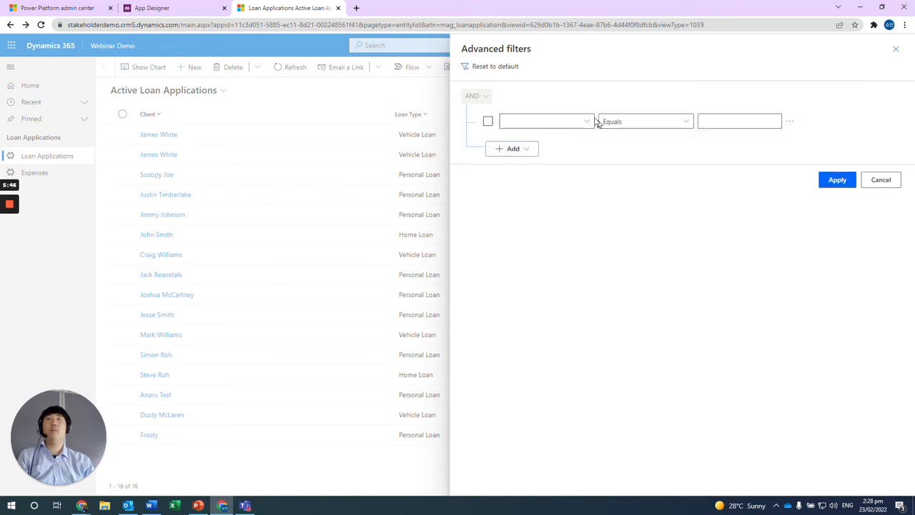
{"action": "left_click", "coordinate": [586, 121]}
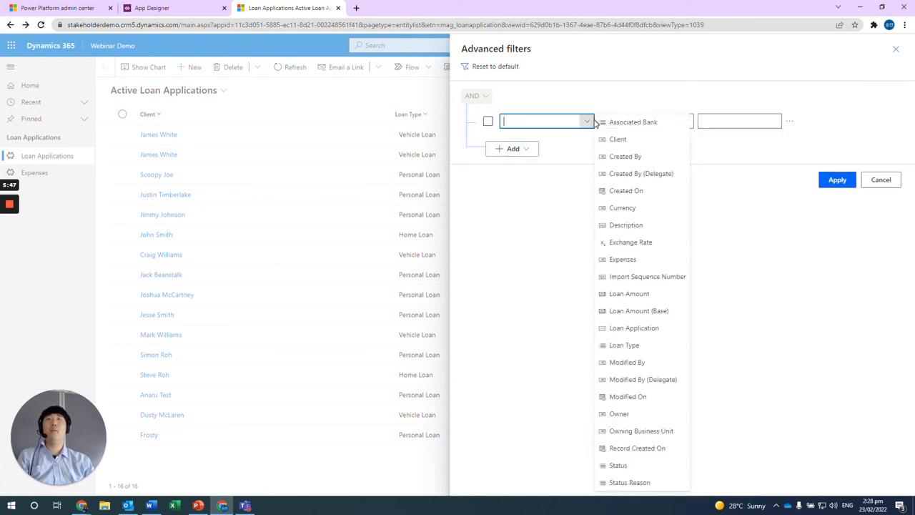
{"action": "left_click", "coordinate": [636, 346]}
{"action": "left_click", "coordinate": [730, 170]}
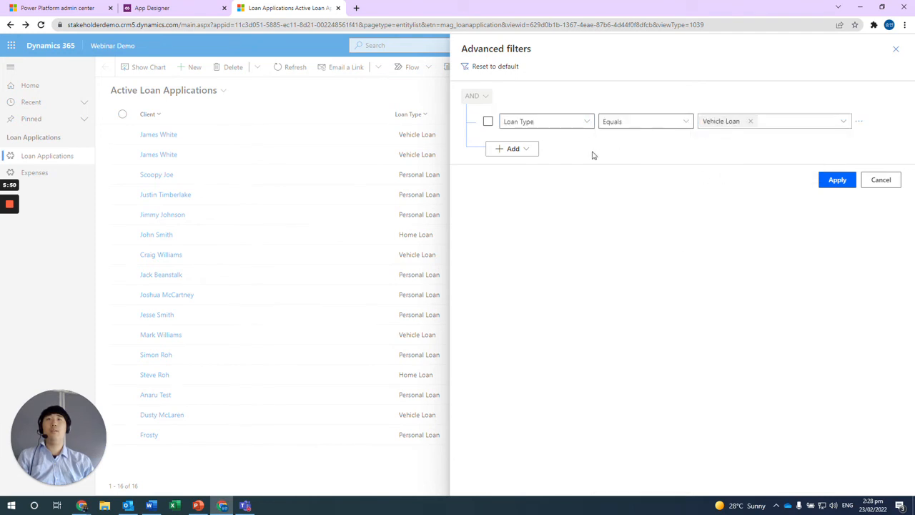
- Add a condition that Loan Amount is greater than or equal to 10,000 and apply the filters
{"action": "left_click", "coordinate": [533, 150]}
{"action": "left_click", "coordinate": [527, 164]}
{"action": "left_click", "coordinate": [586, 155]}
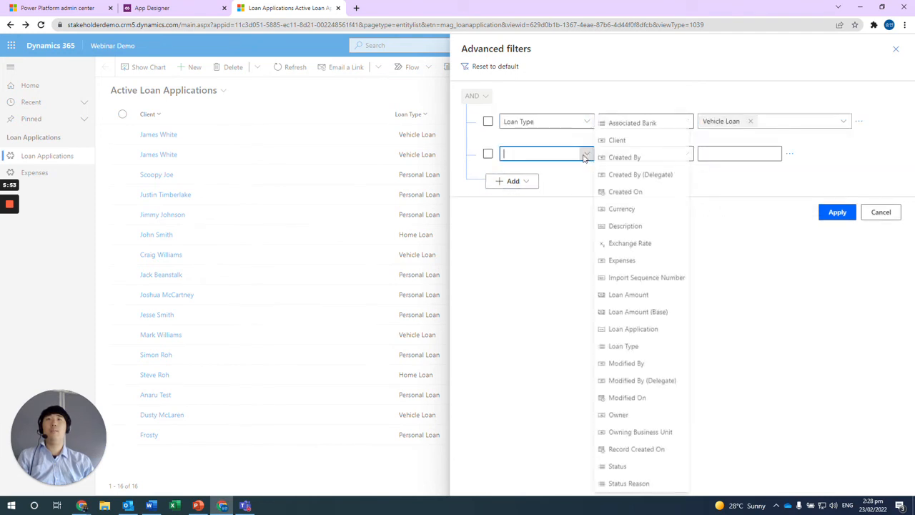
{"action": "left_click", "coordinate": [637, 295]}
{"action": "left_click", "coordinate": [692, 157]}
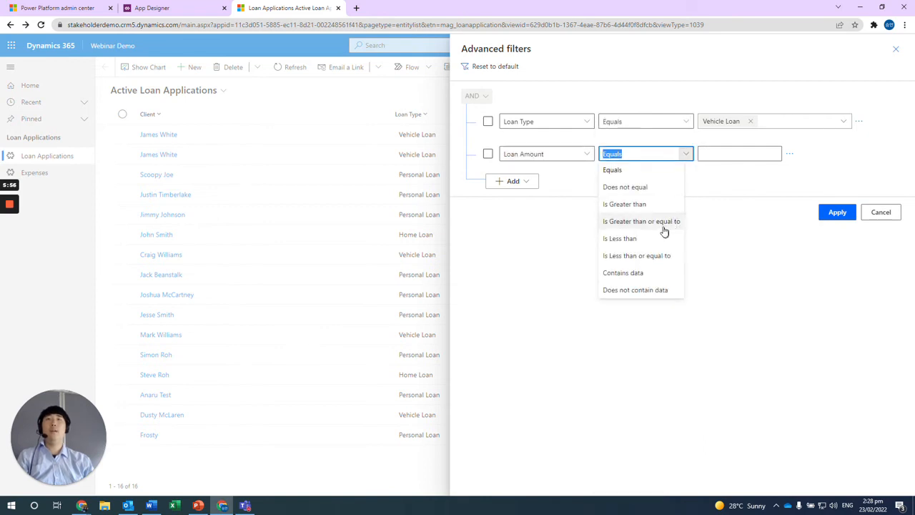
{"action": "left_click", "coordinate": [674, 221]}
{"action": "left_click", "coordinate": [737, 153]}
{"action": "type", "text": "10,000"}
{"action": "left_click", "coordinate": [818, 186]}
{"action": "left_click", "coordinate": [835, 214]}
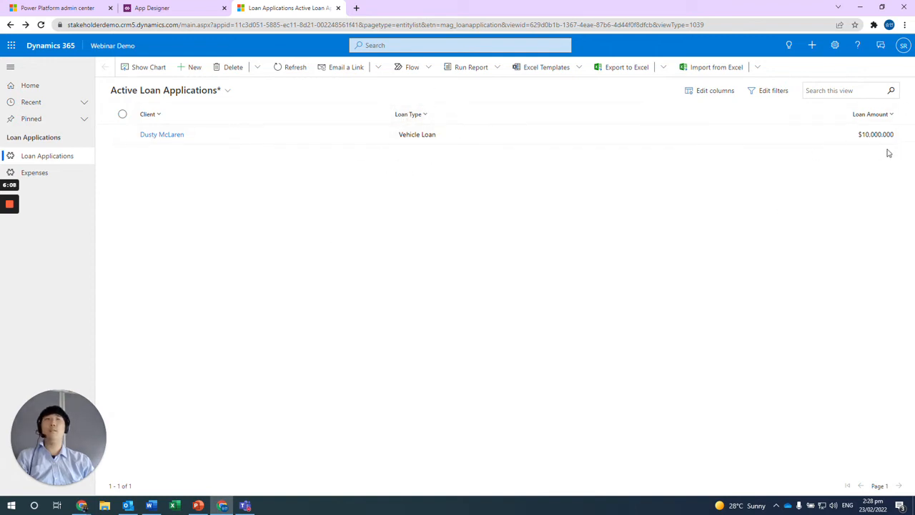
- Save the filtered list as a new view named "Vehicle Loans over $10000"
{"action": "left_click", "coordinate": [230, 94]}
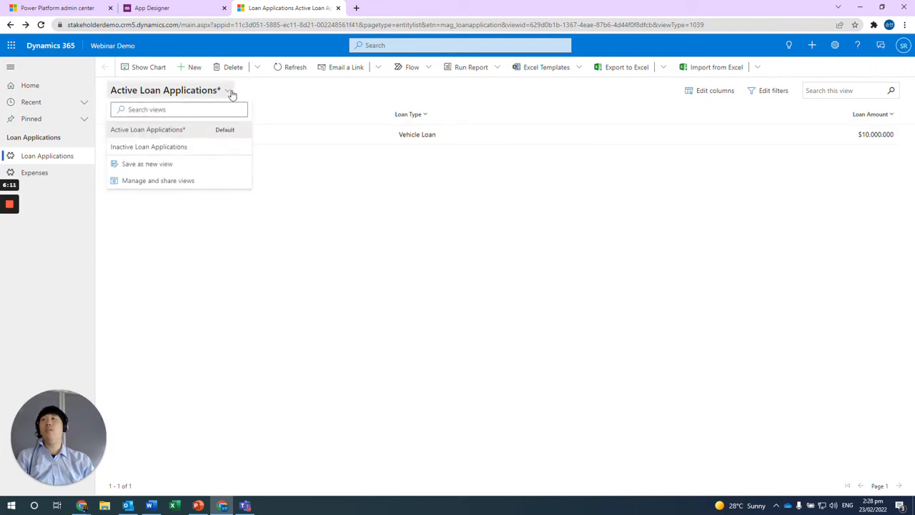
{"action": "left_click", "coordinate": [214, 166]}
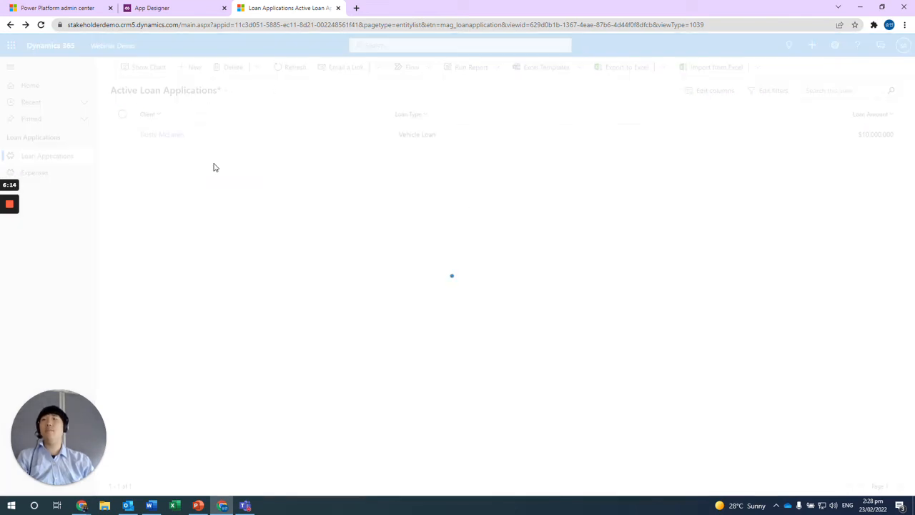
{"action": "key", "text": "ctrl+a"}
{"action": "type", "text": "Vehicle "}
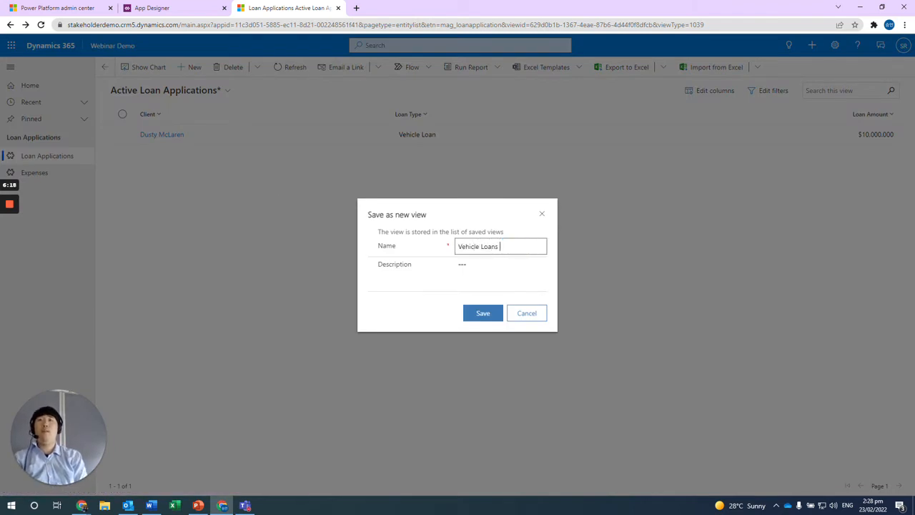
{"action": "type", "text": "Loans over $10000"}
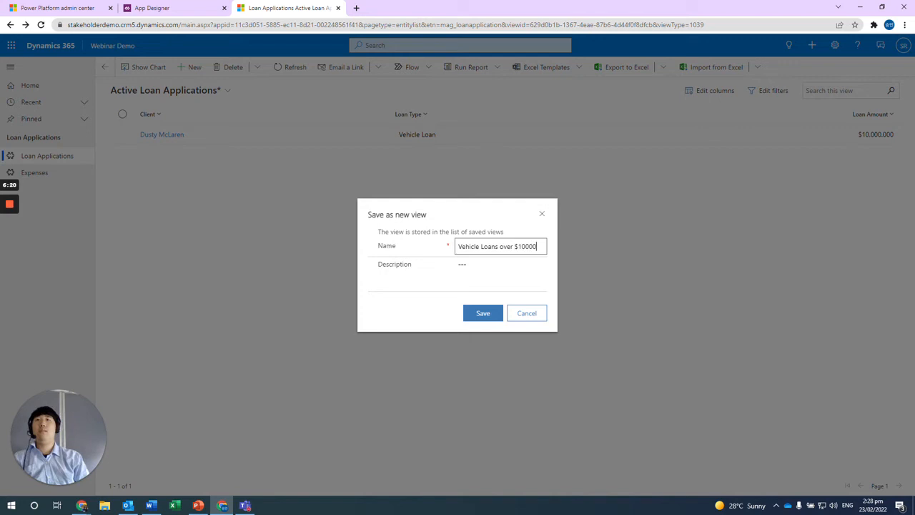
{"action": "left_click", "coordinate": [470, 319]}
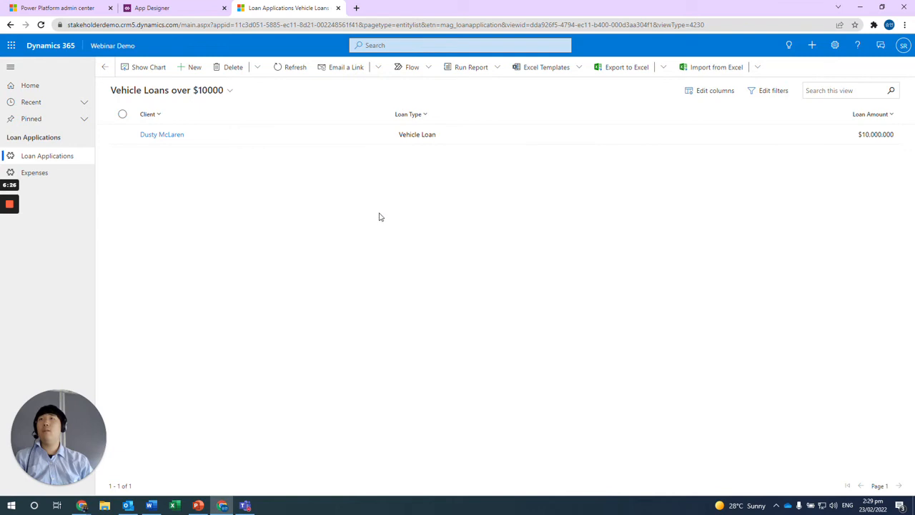
- Open sharing for the Vehicle Loans over $10000 view and add the user Student 12
{"action": "left_click", "coordinate": [233, 99]}
{"action": "left_click", "coordinate": [196, 198]}
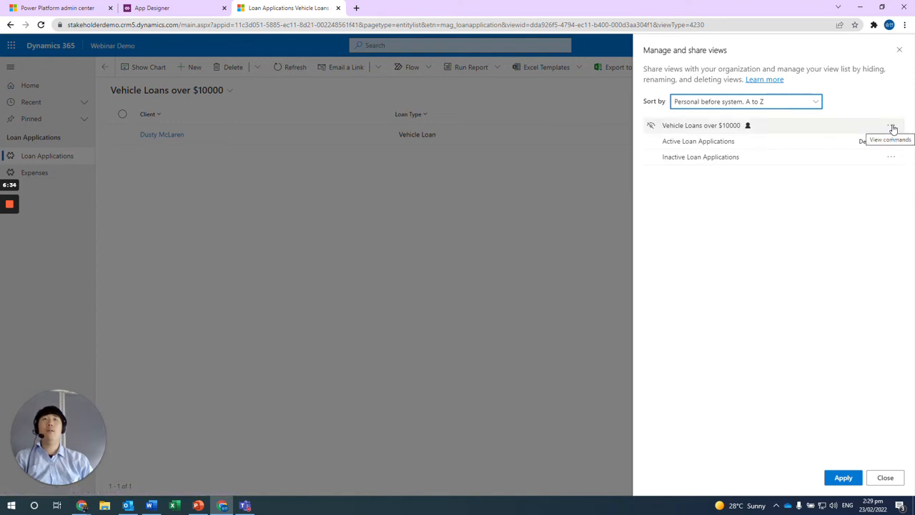
{"action": "left_click", "coordinate": [892, 126]}
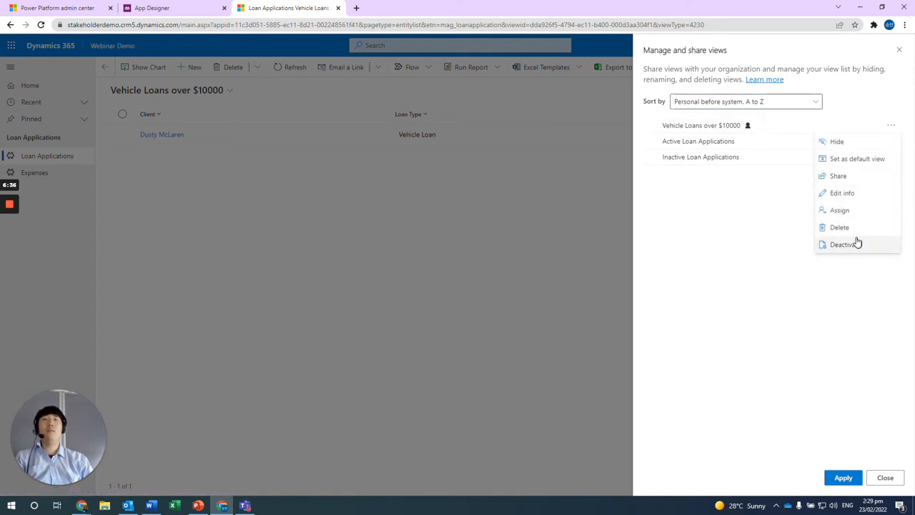
{"action": "left_click", "coordinate": [848, 178]}
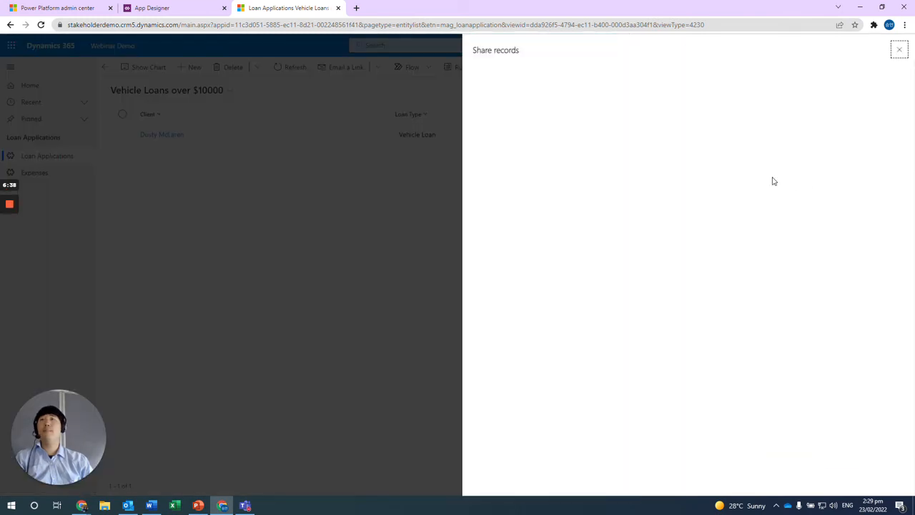
{"action": "type", "text": "Student12"}
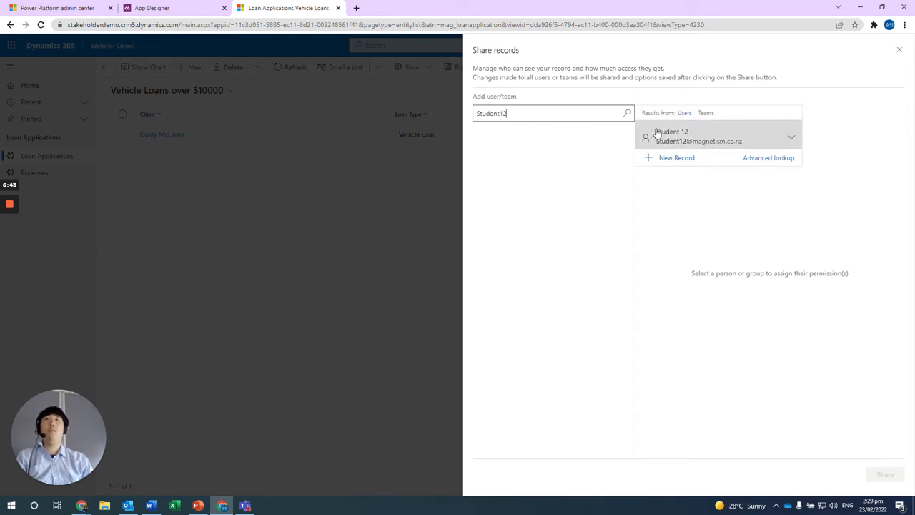
{"action": "left_click", "coordinate": [656, 132]}
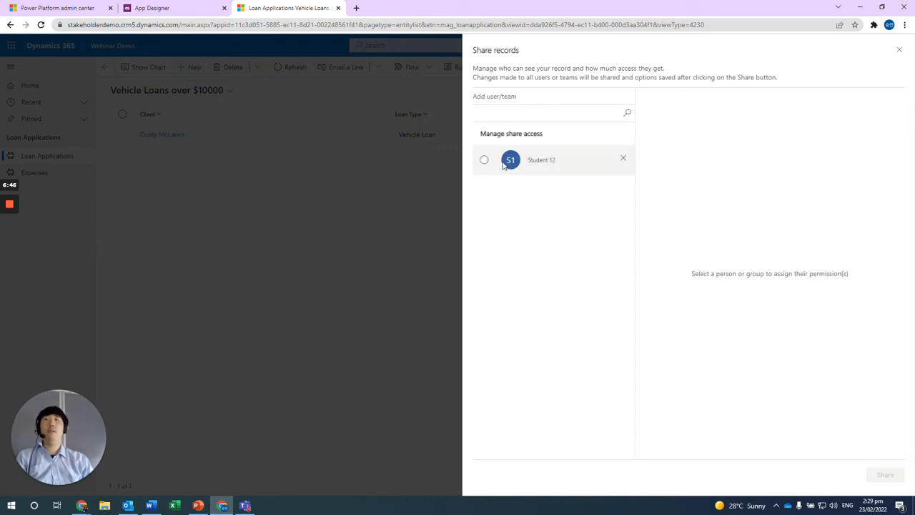
- Grant Student 12 the Read, Write and Delete permissions, share the view and close the sharing pane
{"action": "left_click", "coordinate": [484, 160]}
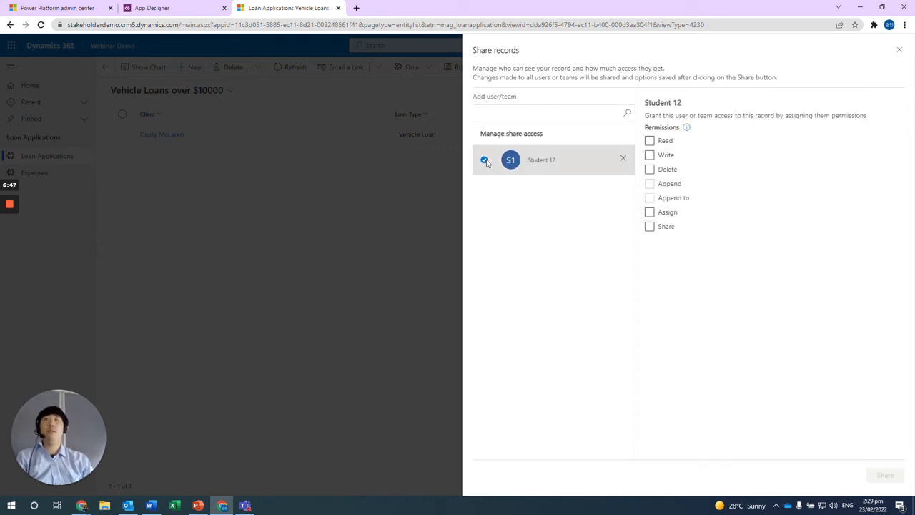
{"action": "left_click", "coordinate": [649, 143]}
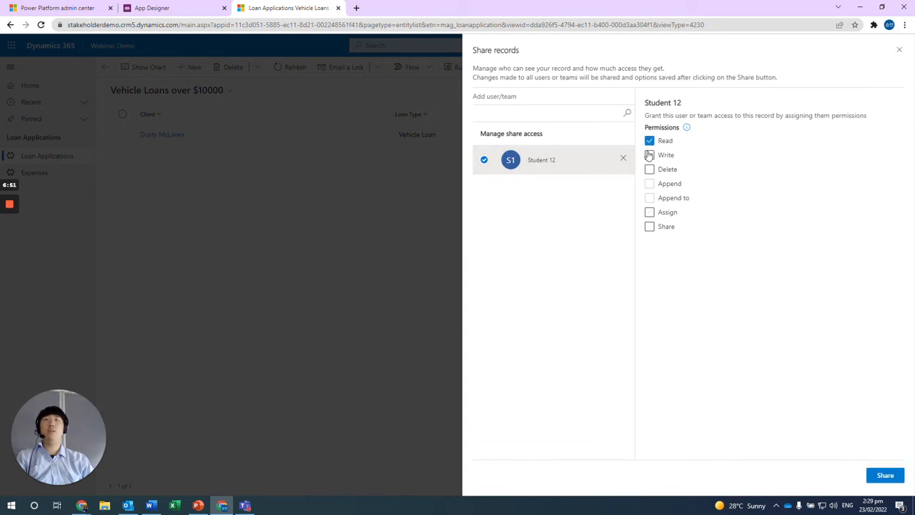
{"action": "left_click", "coordinate": [649, 156]}
{"action": "left_click", "coordinate": [651, 170]}
{"action": "left_click", "coordinate": [879, 475]}
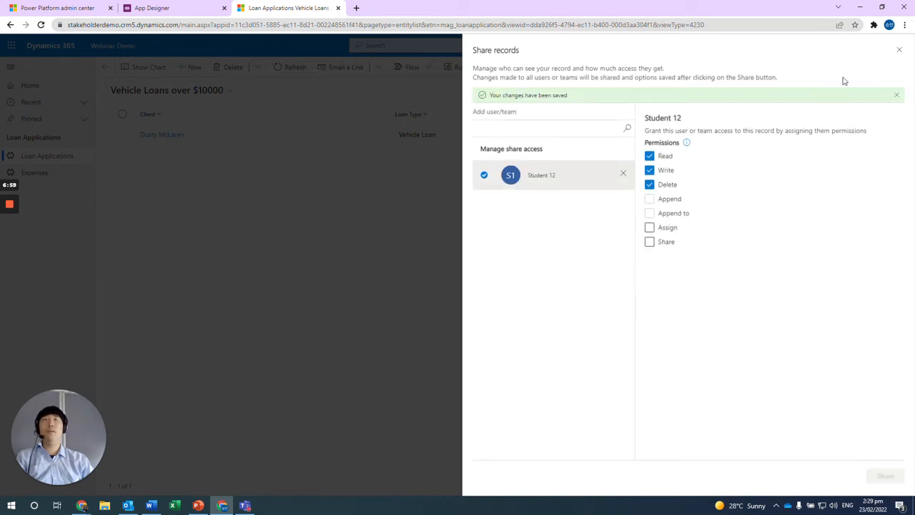
{"action": "left_click", "coordinate": [899, 49]}
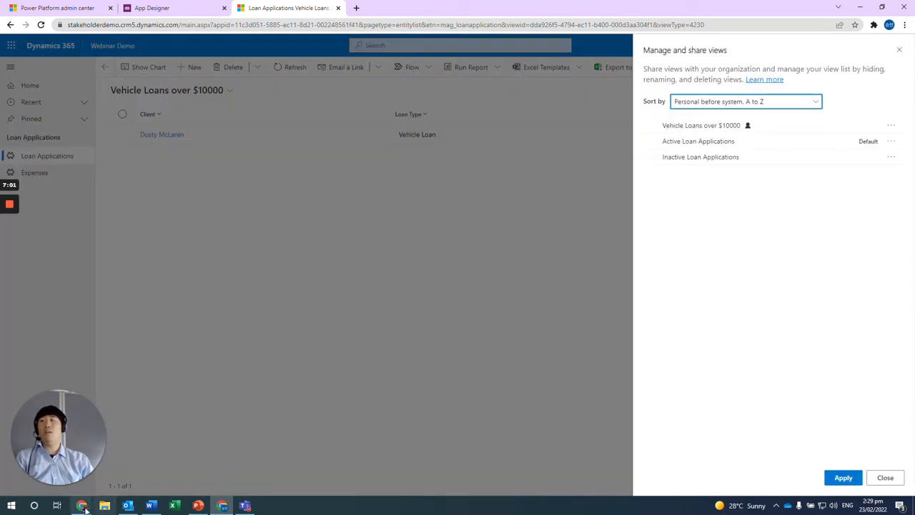
- Switch to the Incognito browser window, reload the loan applications page and open the shared Vehicle Loans over $10000 view
{"action": "mouse_move", "coordinate": [82, 506]}
{"action": "left_click", "coordinate": [151, 470]}
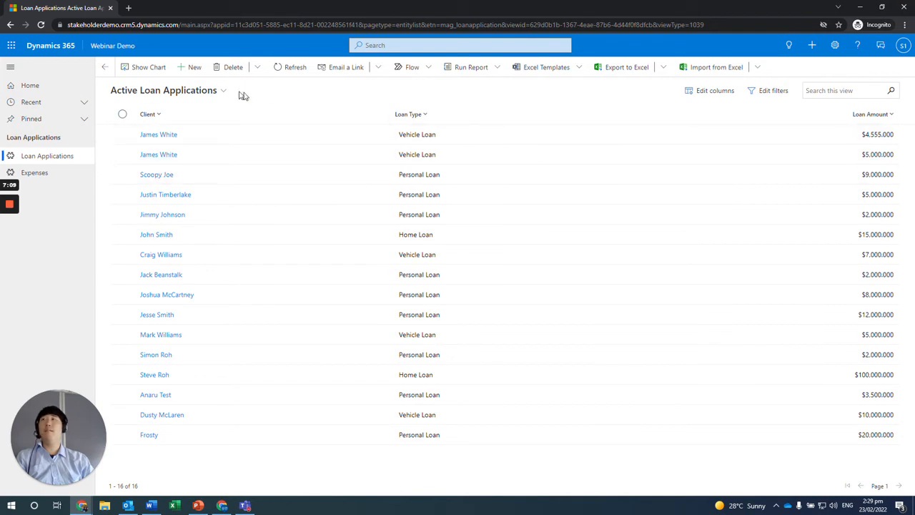
{"action": "left_click", "coordinate": [283, 69]}
{"action": "left_click", "coordinate": [224, 92]}
{"action": "left_click", "coordinate": [240, 42]}
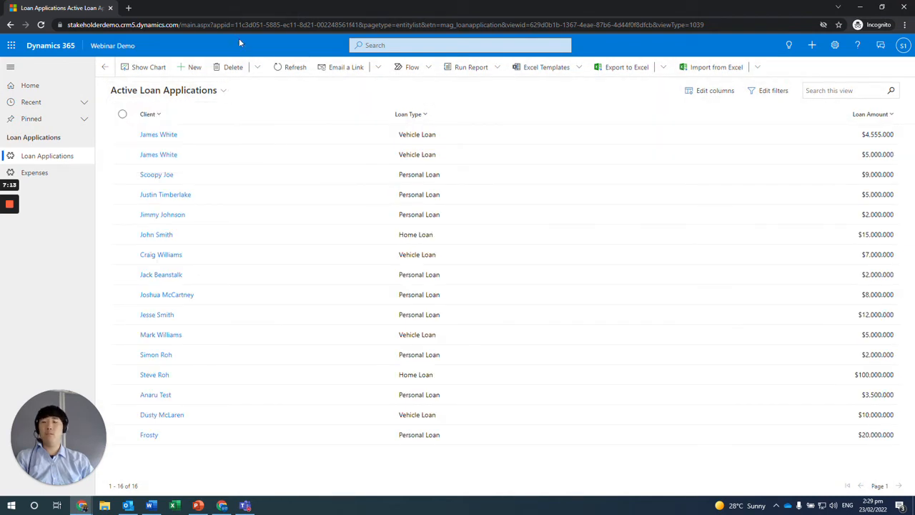
{"action": "key", "text": "F5"}
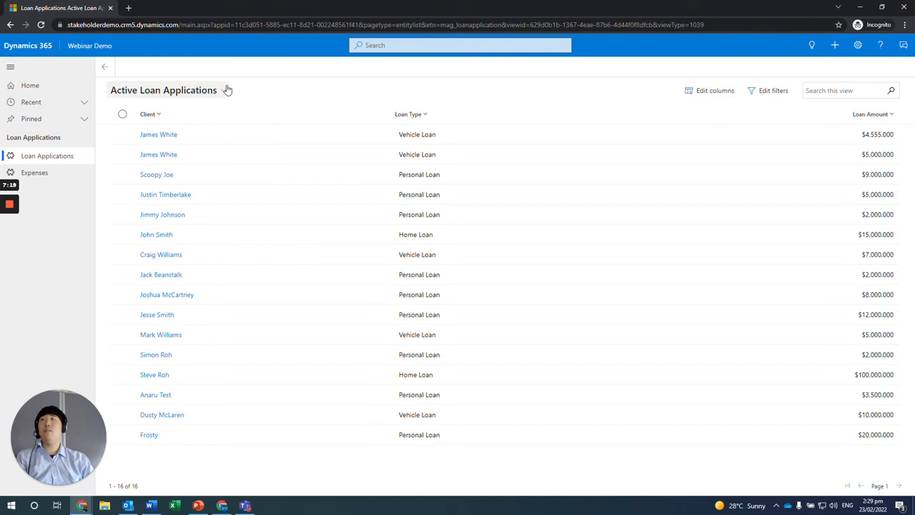
{"action": "left_click", "coordinate": [225, 90]}
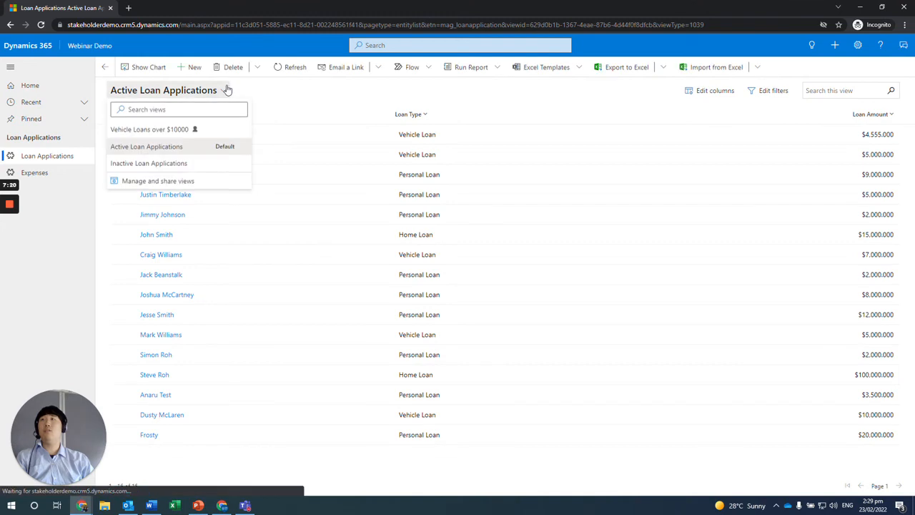
{"action": "left_click", "coordinate": [192, 131]}
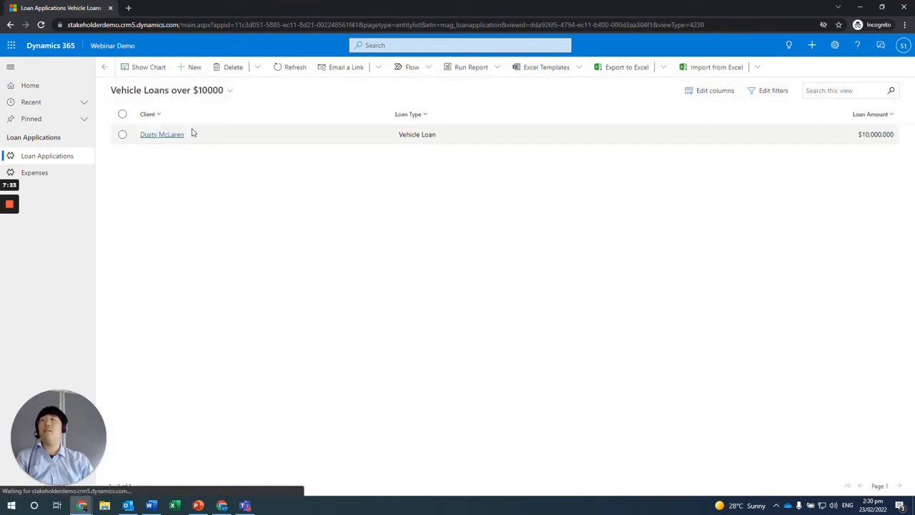
- Open the vehicle loan application listed in the shared view and deactivate it
{"action": "double_click", "coordinate": [332, 145]}
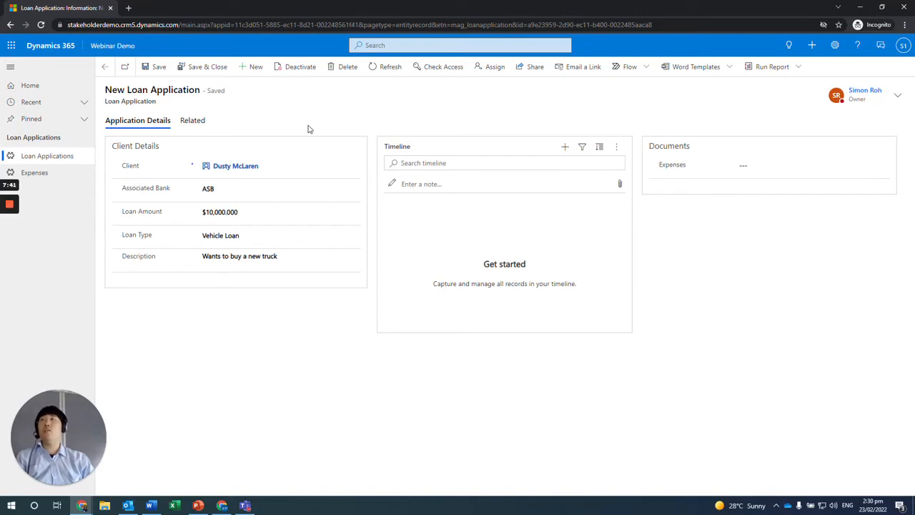
{"action": "left_click", "coordinate": [302, 69]}
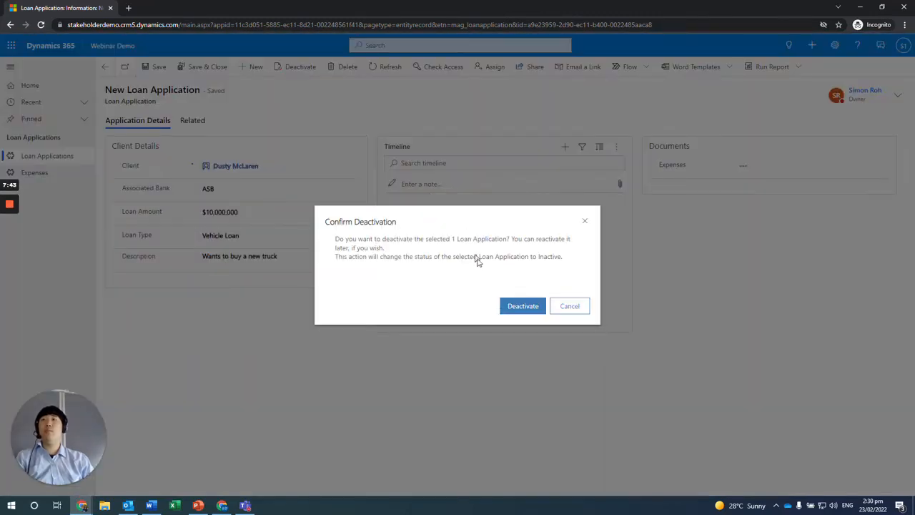
{"action": "left_click", "coordinate": [506, 305]}
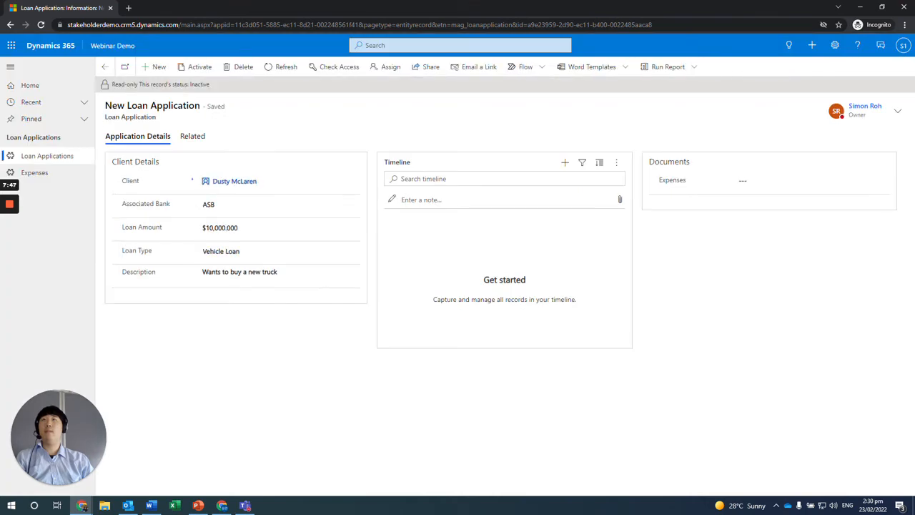
- Return to the original browser window, close view management and switch to the Power Platform admin center
{"action": "left_click", "coordinate": [861, 8]}
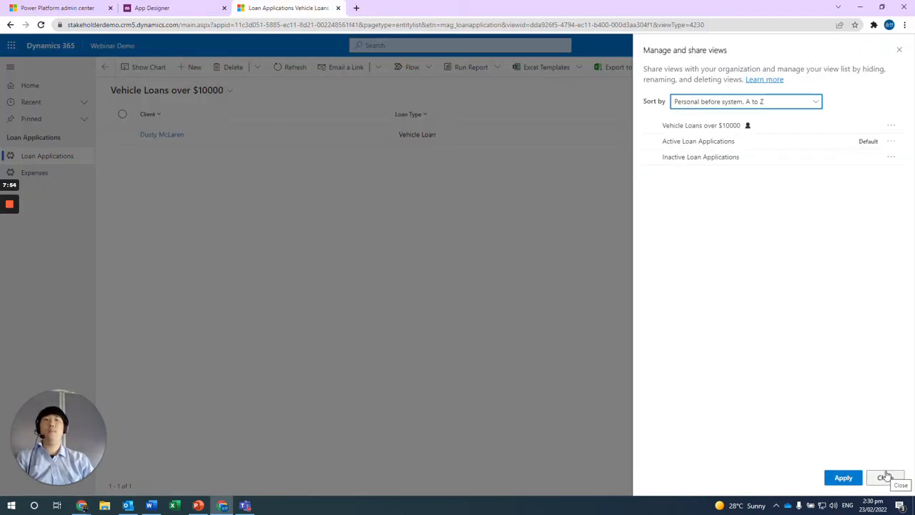
{"action": "left_click", "coordinate": [563, 329]}
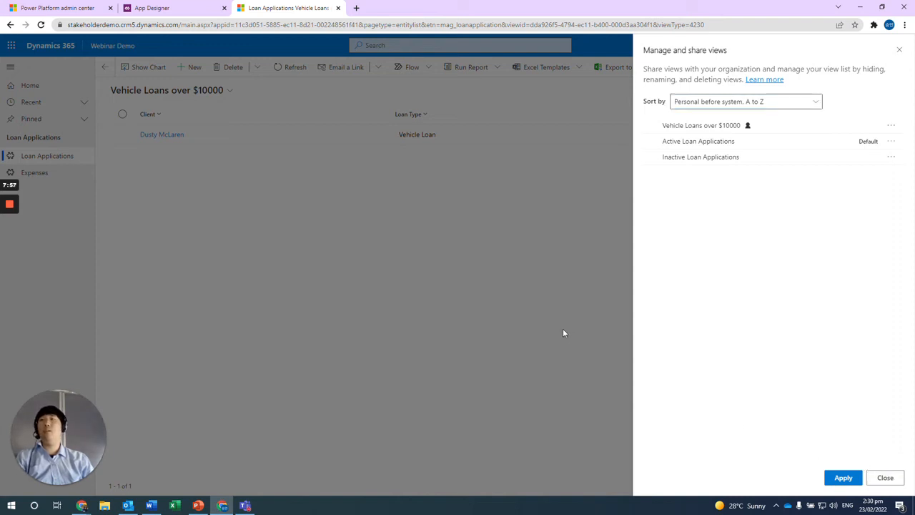
{"action": "left_click", "coordinate": [887, 477]}
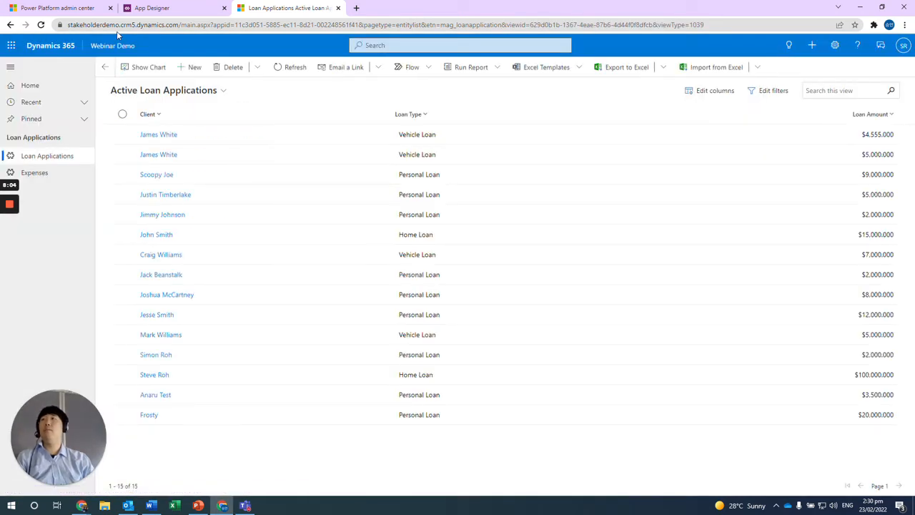
{"action": "left_click", "coordinate": [65, 10]}
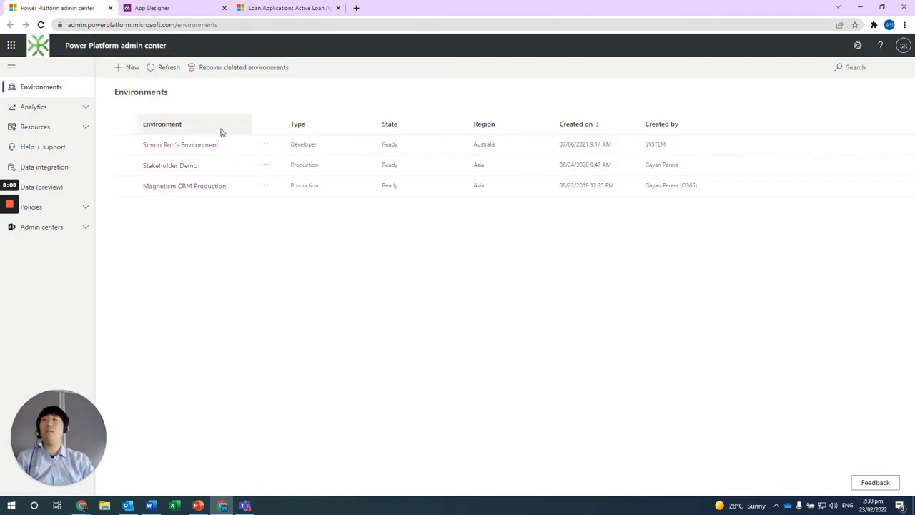
- Open the product Features settings of the Stakeholder Demo environment
{"action": "left_click", "coordinate": [190, 166]}
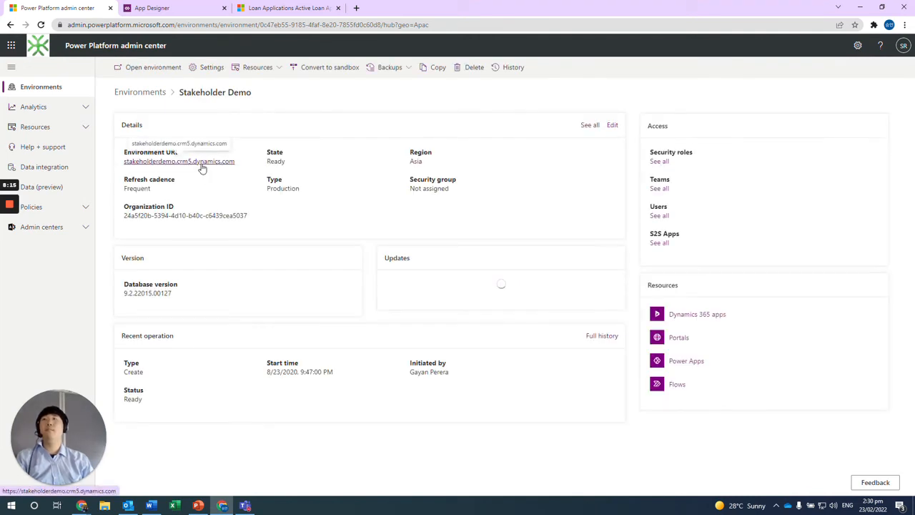
{"action": "left_click", "coordinate": [216, 73]}
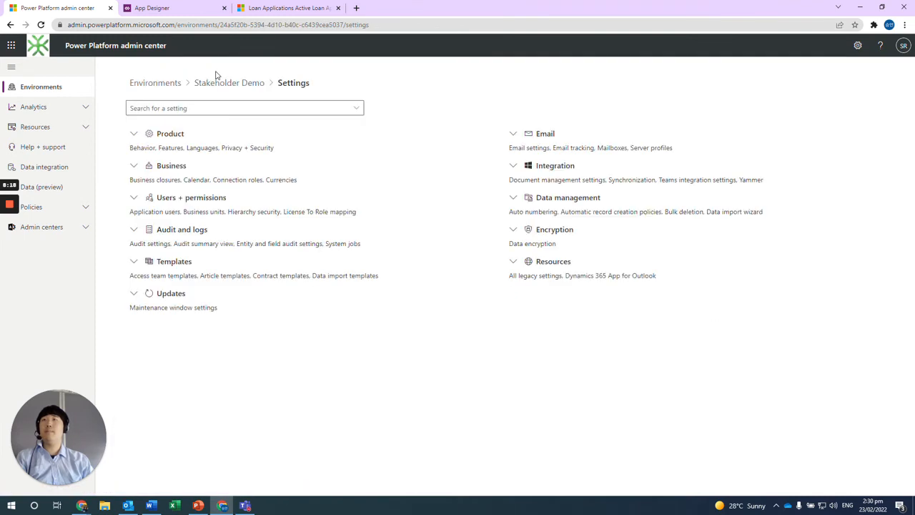
{"action": "left_click", "coordinate": [134, 134]}
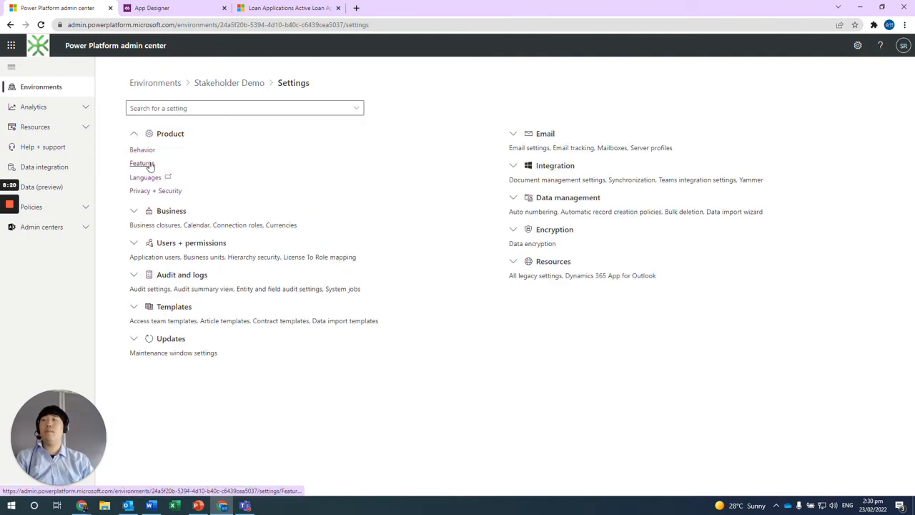
{"action": "left_click", "coordinate": [148, 164]}
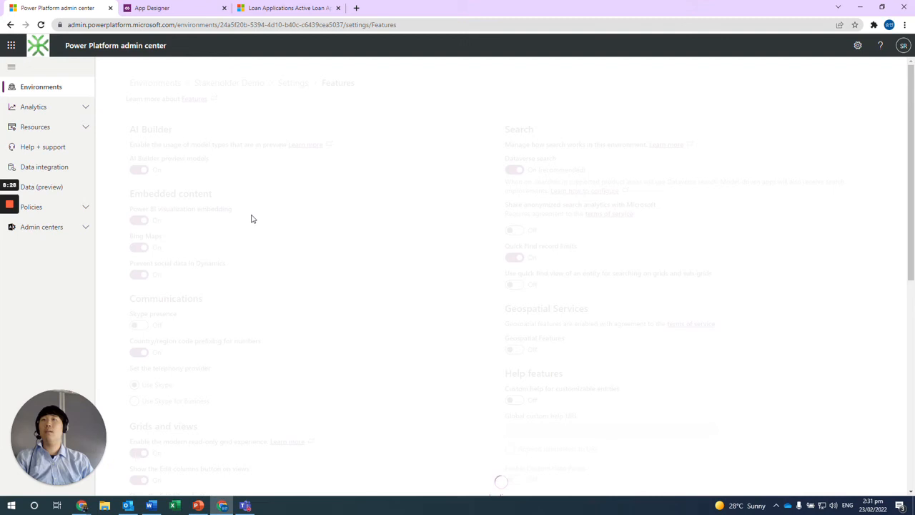
- Examine the Advanced find options in the feature settings, including modern advanced find and allowing users to hide system views
{"action": "scroll", "coordinate": [251, 218], "scroll_direction": "down", "scroll_amount": 2}
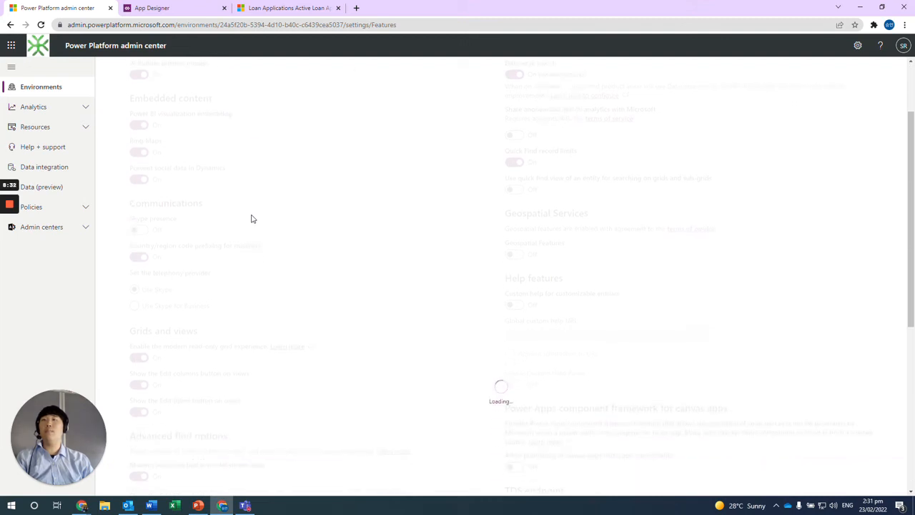
{"action": "scroll", "coordinate": [251, 219], "scroll_direction": "down", "scroll_amount": 2}
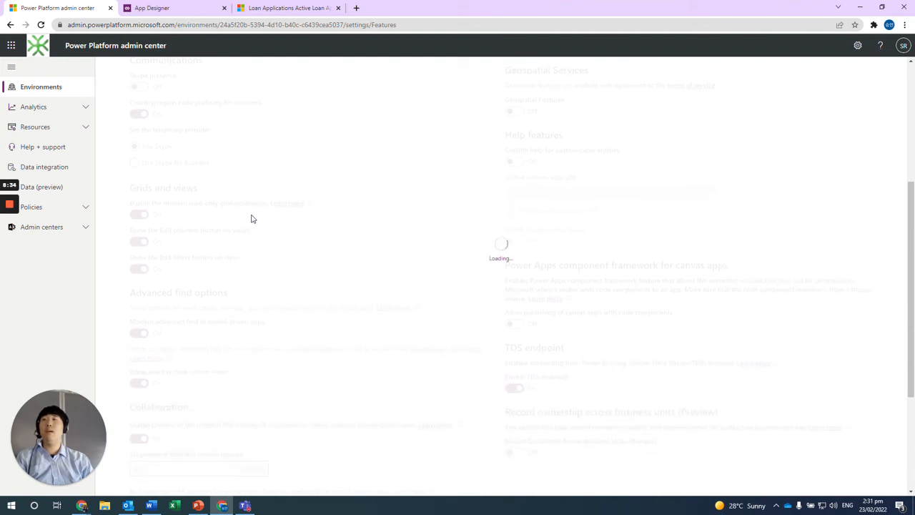
{"action": "scroll", "coordinate": [319, 286], "scroll_direction": "up", "scroll_amount": 3}
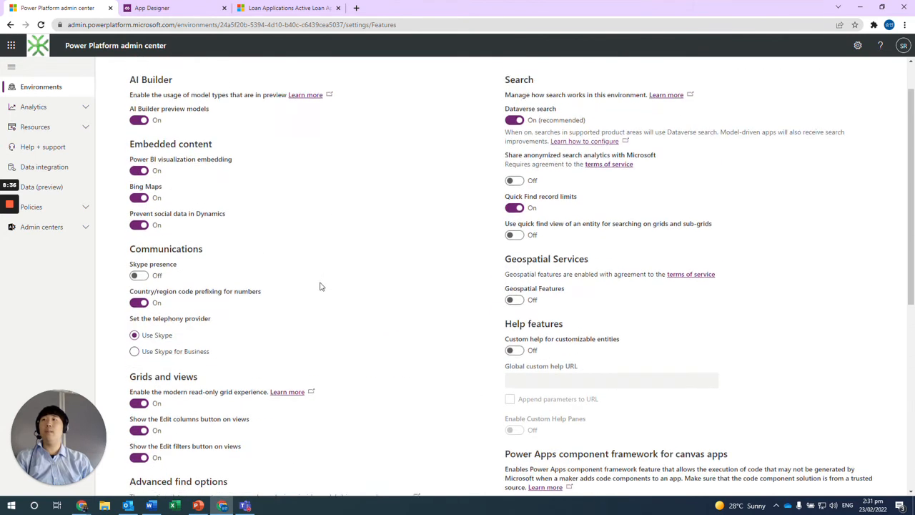
{"action": "scroll", "coordinate": [321, 288], "scroll_direction": "down", "scroll_amount": 4}
{"action": "left_click_drag", "start_coordinate": [231, 201], "coordinate": [130, 203]}
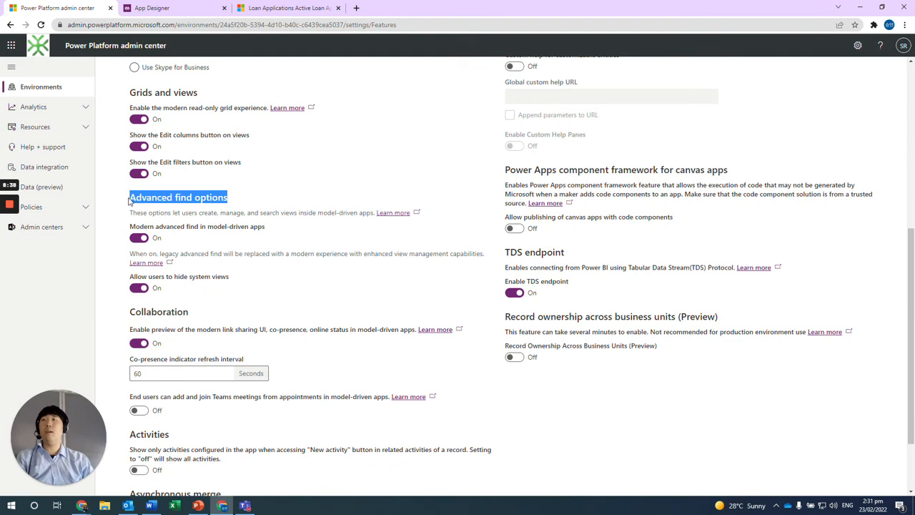
{"action": "left_click", "coordinate": [332, 240]}
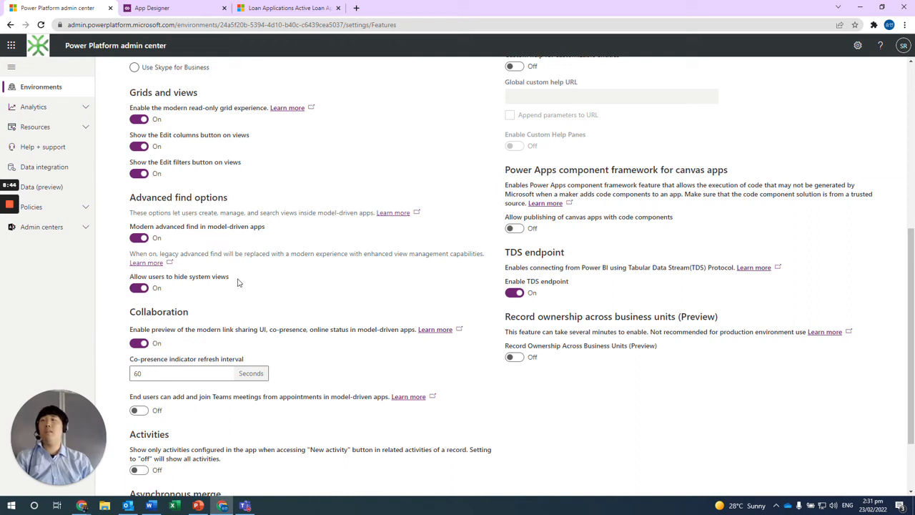
{"action": "left_click_drag", "start_coordinate": [238, 282], "coordinate": [132, 279]}
{"action": "double_click", "coordinate": [133, 279]}
{"action": "left_click", "coordinate": [235, 273]}
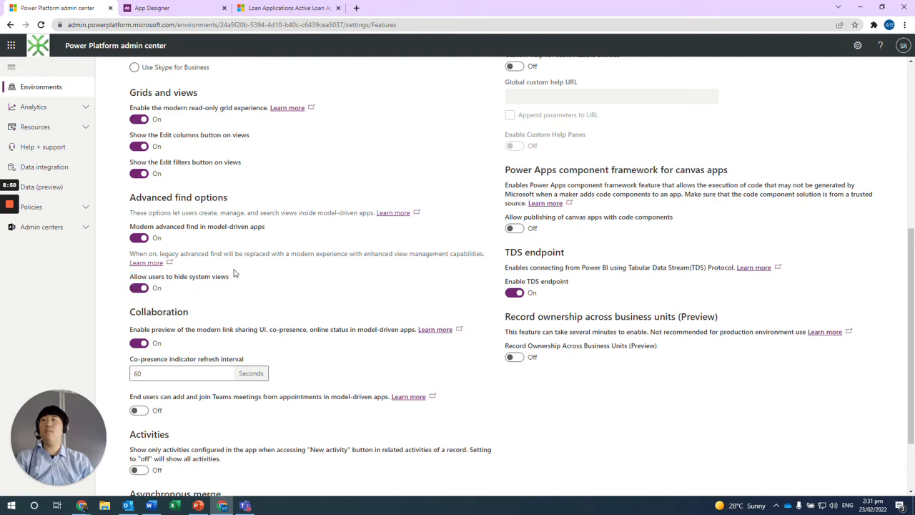
{"action": "scroll", "coordinate": [235, 291], "scroll_direction": "up", "scroll_amount": 10}
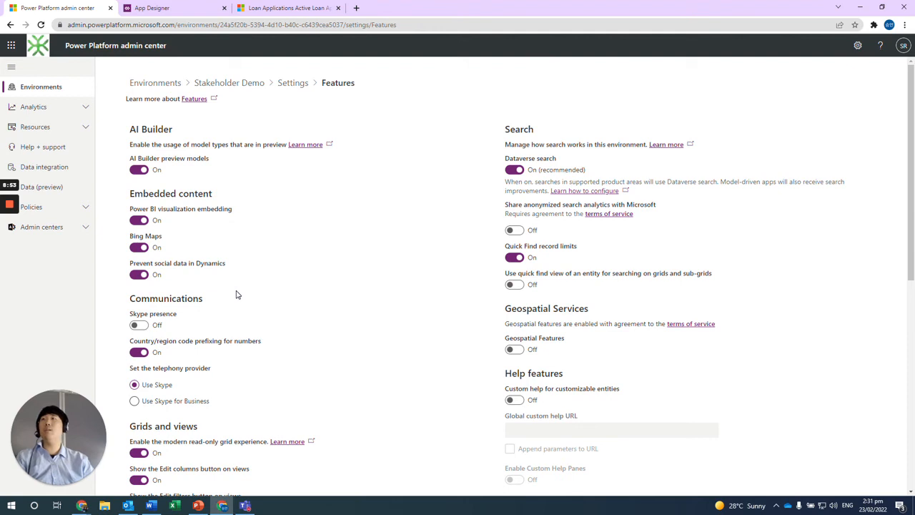
- Switch to the Dynamics 365 loan applications page, open the advanced-filter table search from the global search, and close it
{"action": "left_click", "coordinate": [282, 9]}
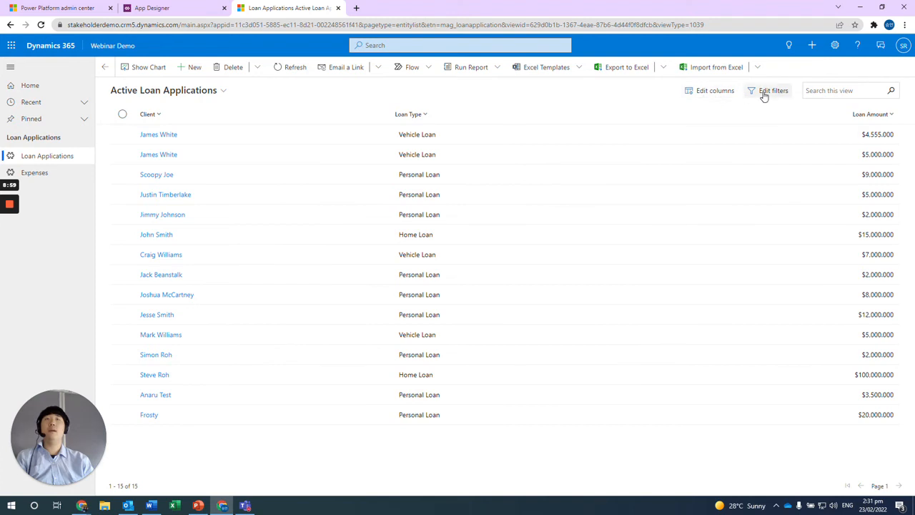
{"action": "left_click", "coordinate": [457, 45]}
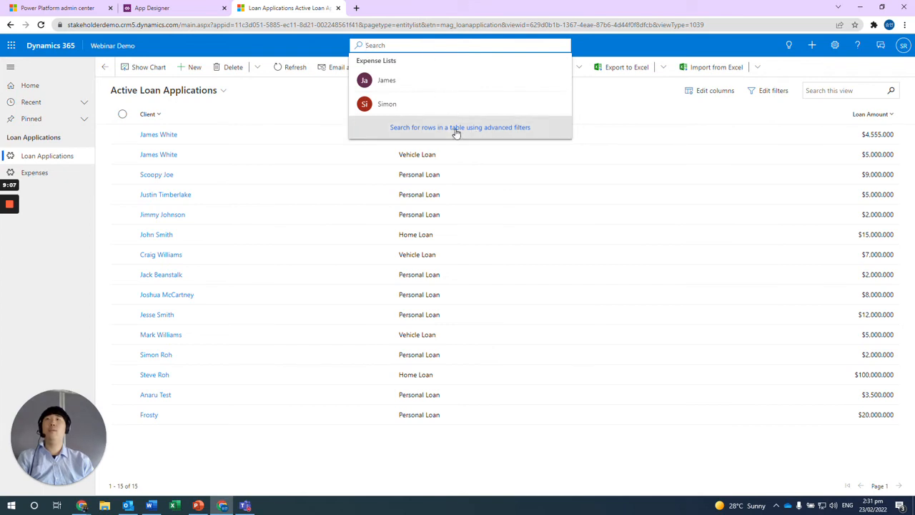
{"action": "left_click", "coordinate": [302, 50]}
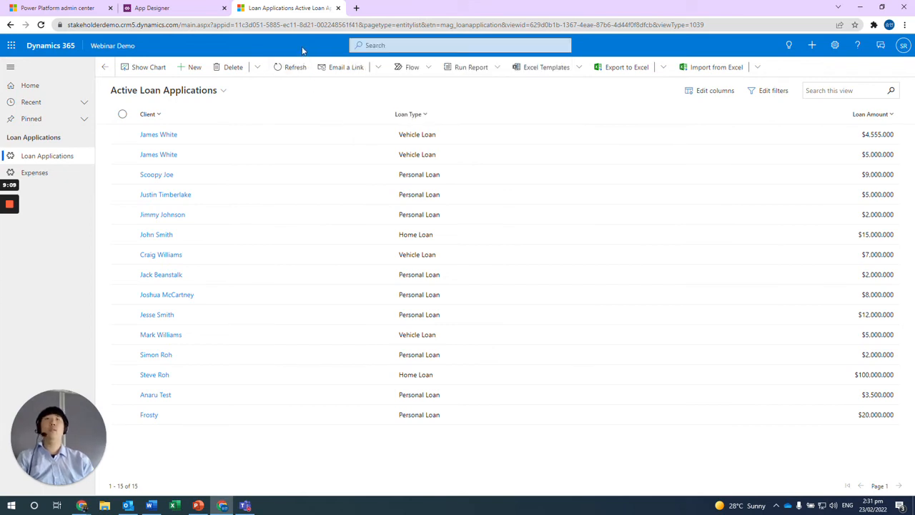
{"action": "left_click", "coordinate": [429, 46]}
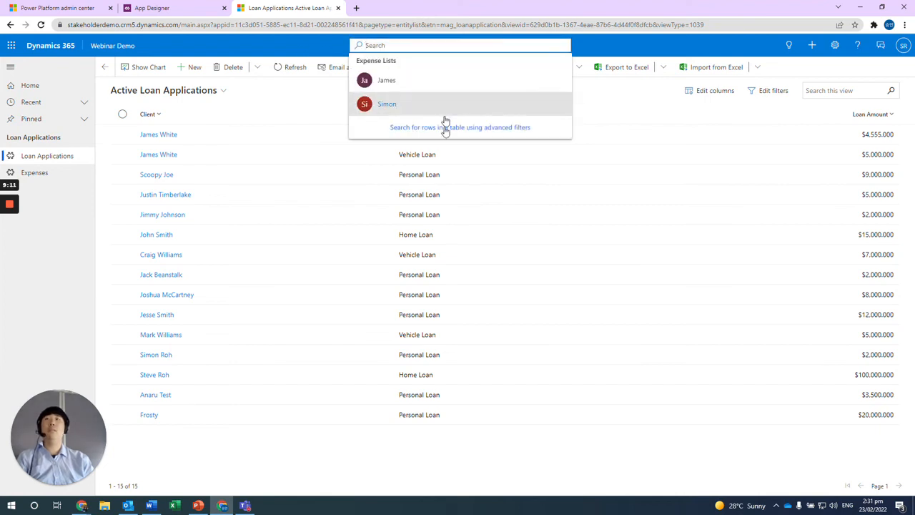
{"action": "left_click", "coordinate": [628, 91]}
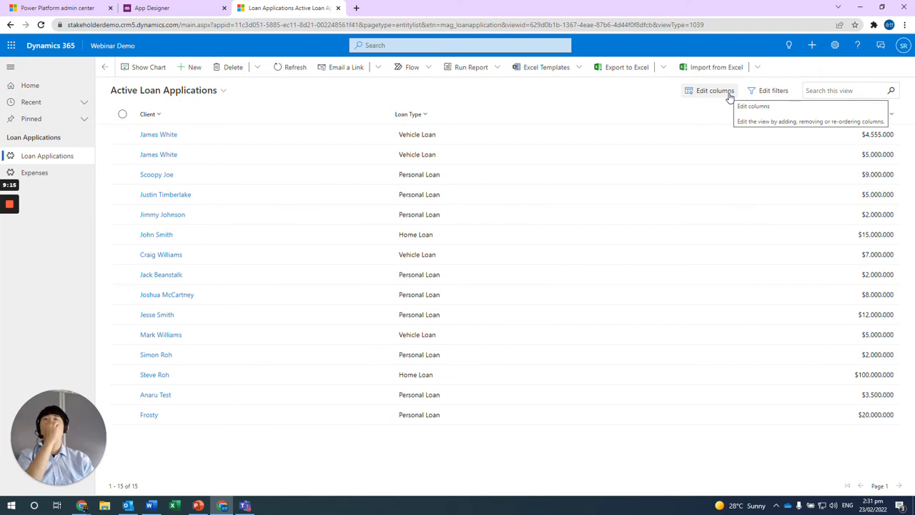
{"action": "left_click", "coordinate": [504, 45]}
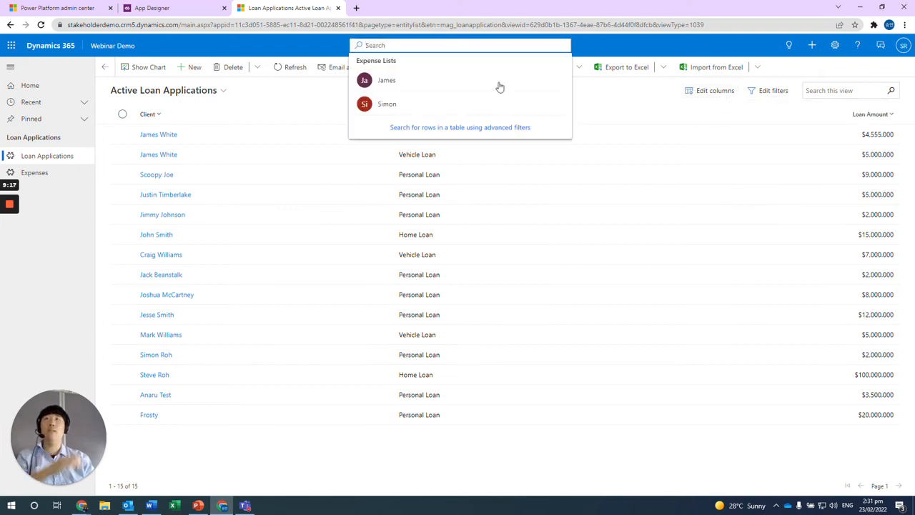
{"action": "left_click", "coordinate": [484, 129]}
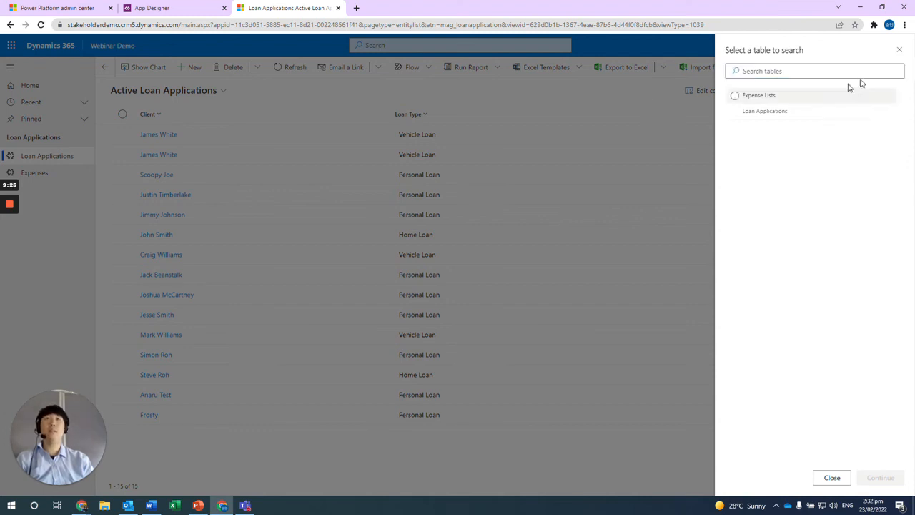
{"action": "left_click", "coordinate": [899, 50]}
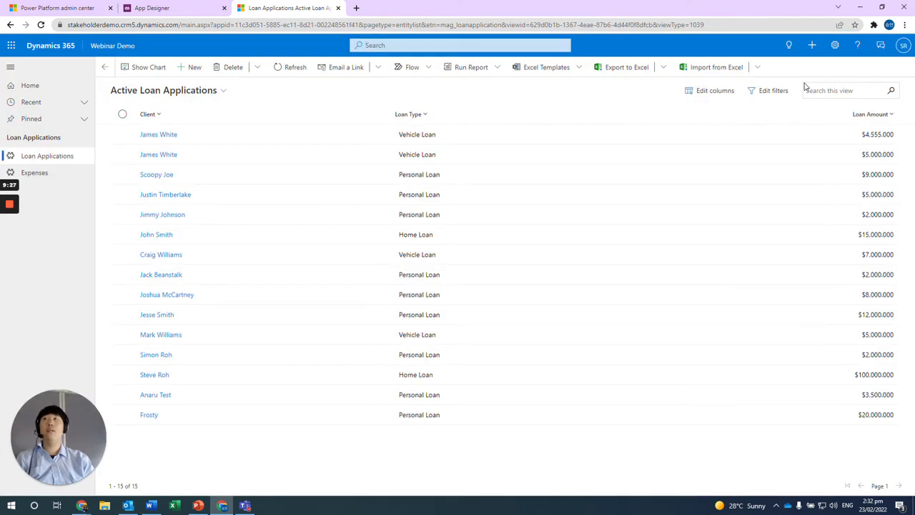
- Review the Default and All columns available for the Active Loan Applications view and close column editing
{"action": "left_click", "coordinate": [720, 98]}
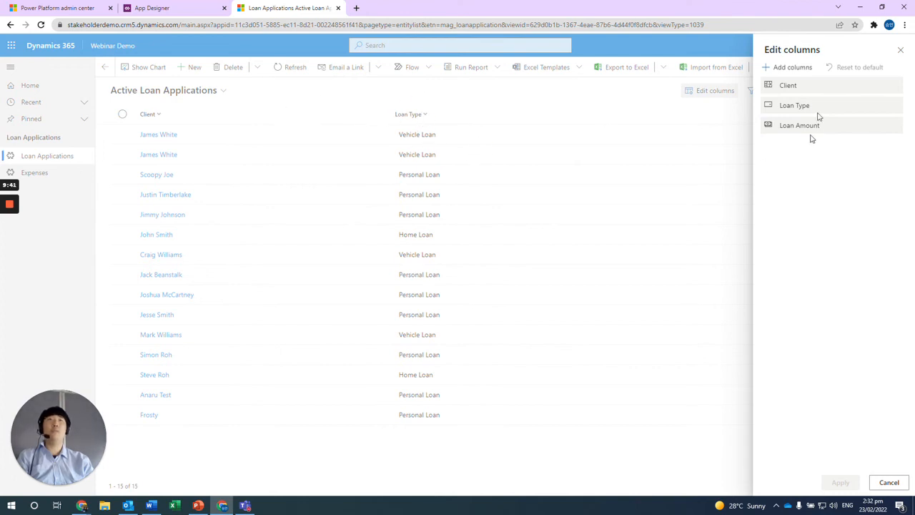
{"action": "left_click", "coordinate": [802, 70]}
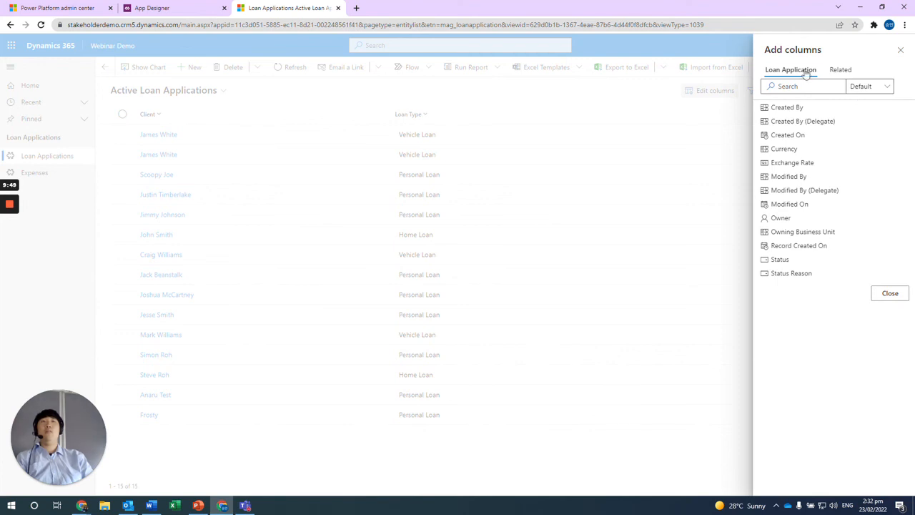
{"action": "left_click", "coordinate": [883, 86]}
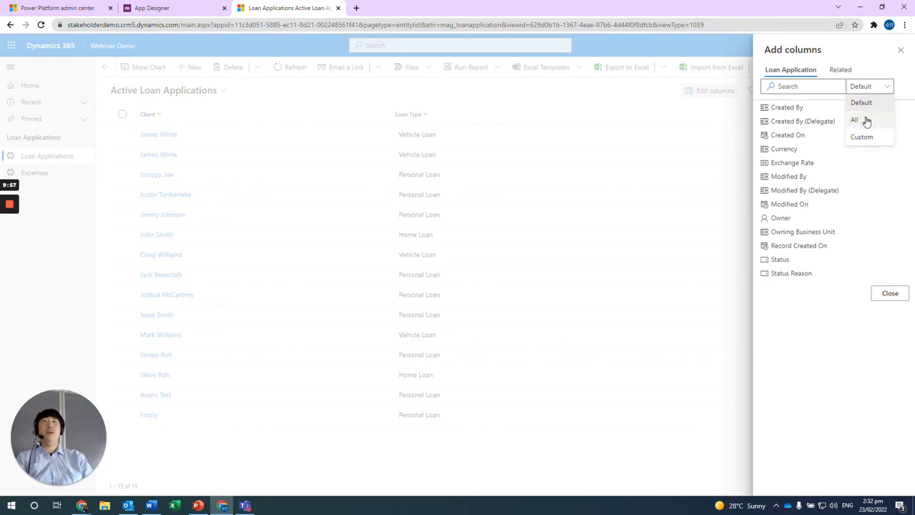
{"action": "left_click", "coordinate": [867, 104]}
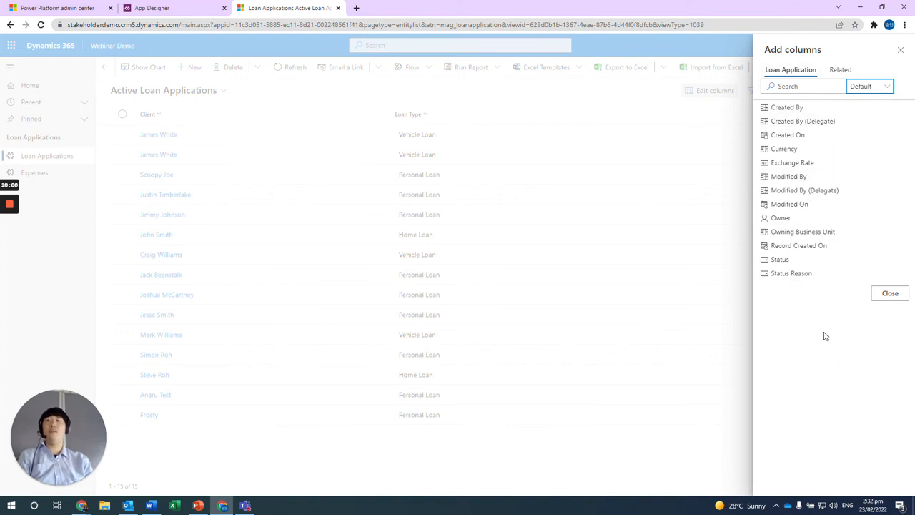
{"action": "left_click", "coordinate": [883, 87]}
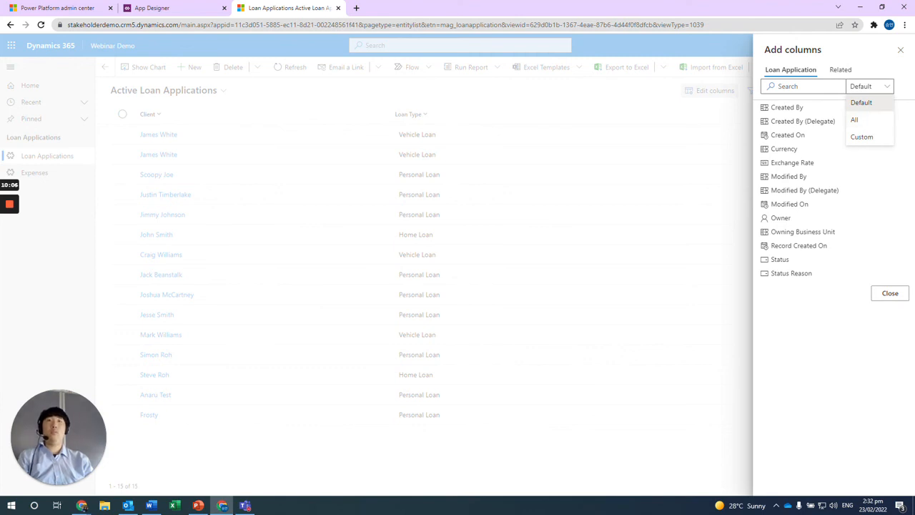
{"action": "left_click", "coordinate": [871, 123]}
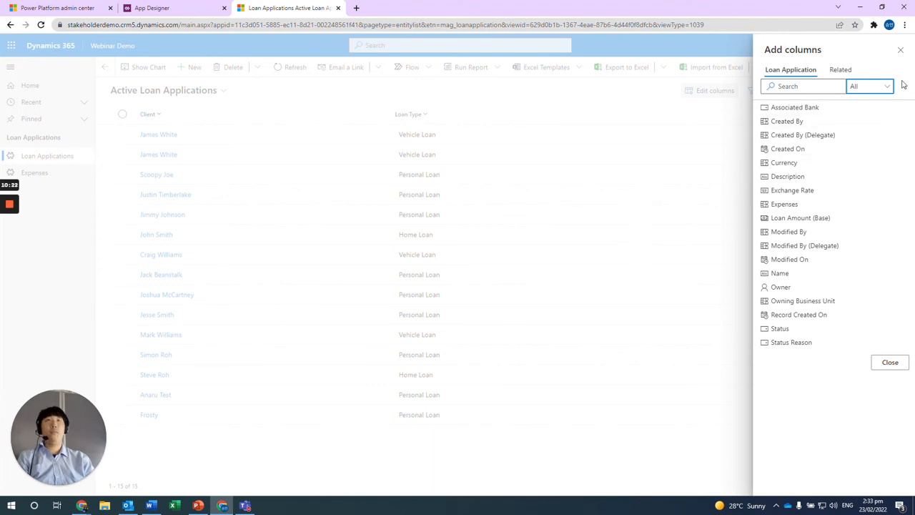
{"action": "left_click", "coordinate": [900, 57]}
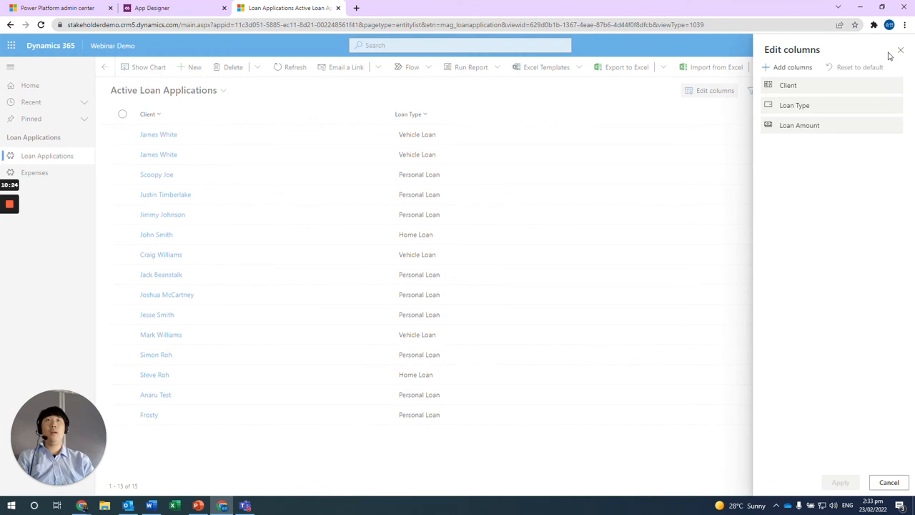
{"action": "left_click", "coordinate": [896, 52]}
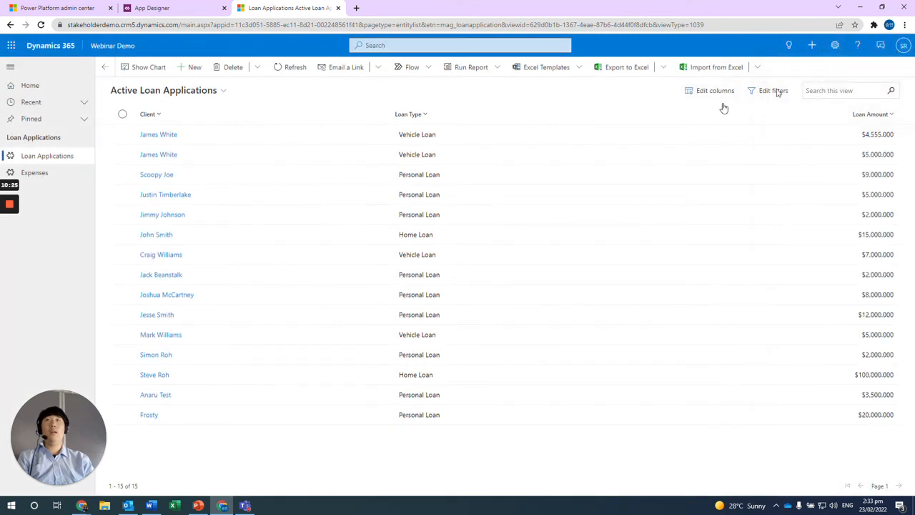
- Hide the personal Vehicle Loans over $10000 view in view management and apply the change
{"action": "left_click", "coordinate": [225, 92]}
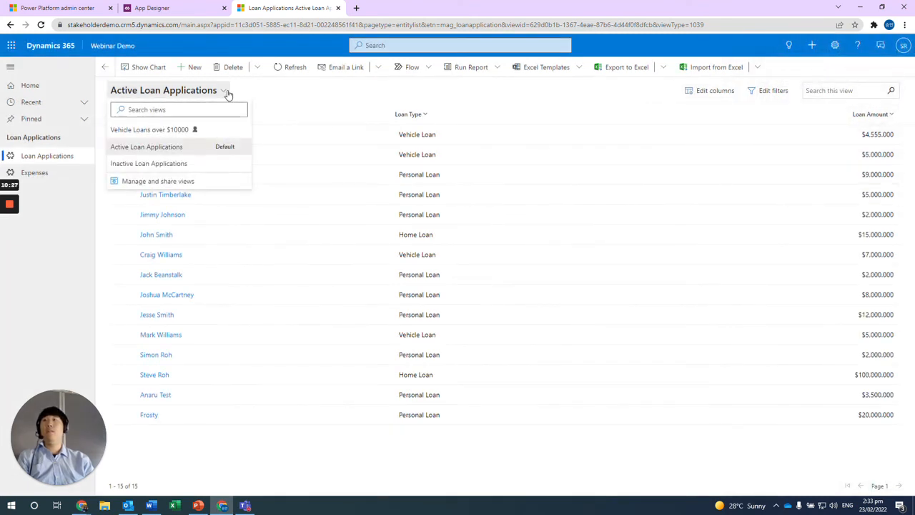
{"action": "left_click", "coordinate": [200, 181]}
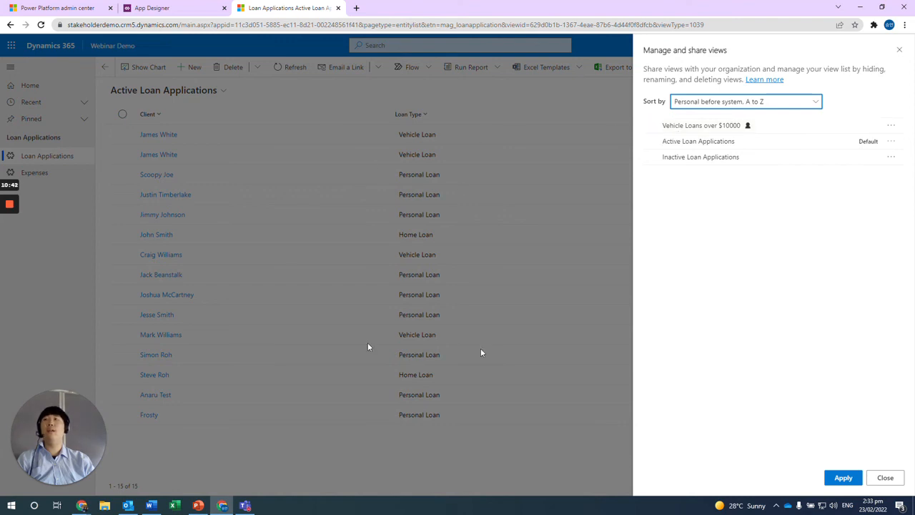
{"action": "left_click", "coordinate": [652, 130]}
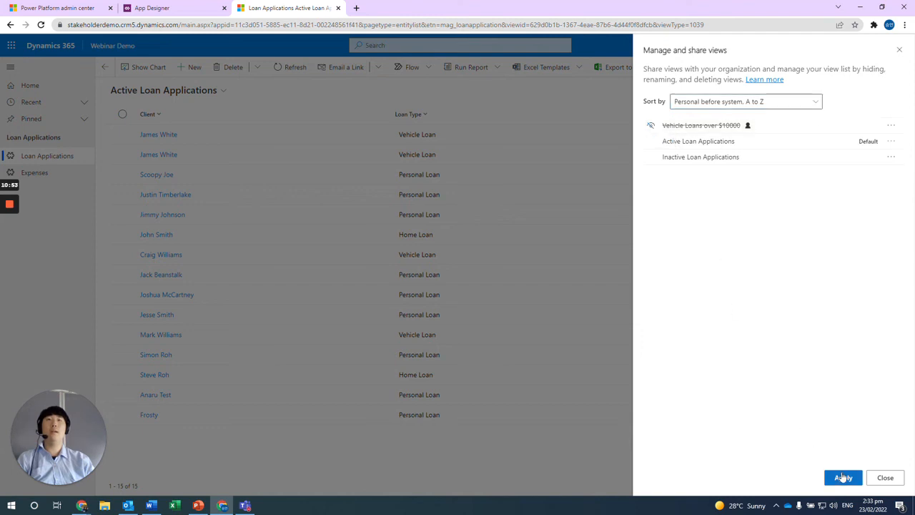
{"action": "left_click", "coordinate": [844, 477]}
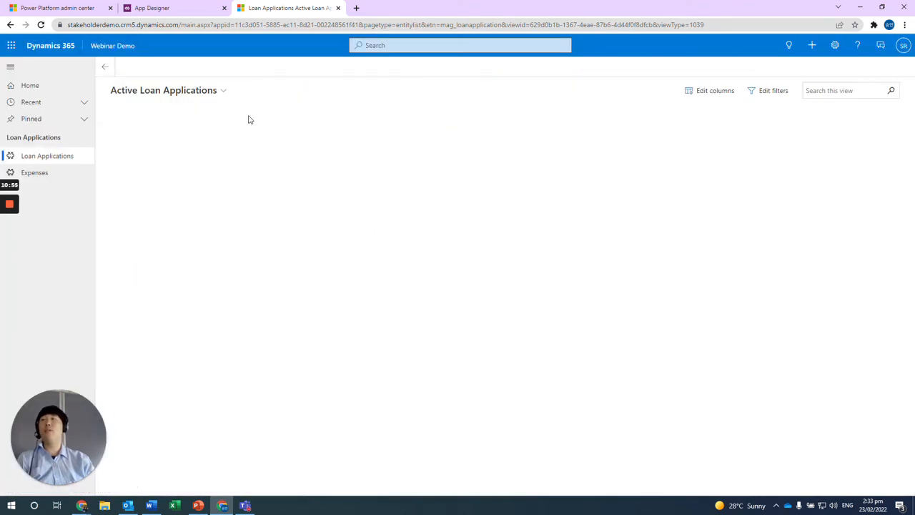
- Check which loan application views are offered for selection and reopen view management
{"action": "left_click", "coordinate": [225, 91]}
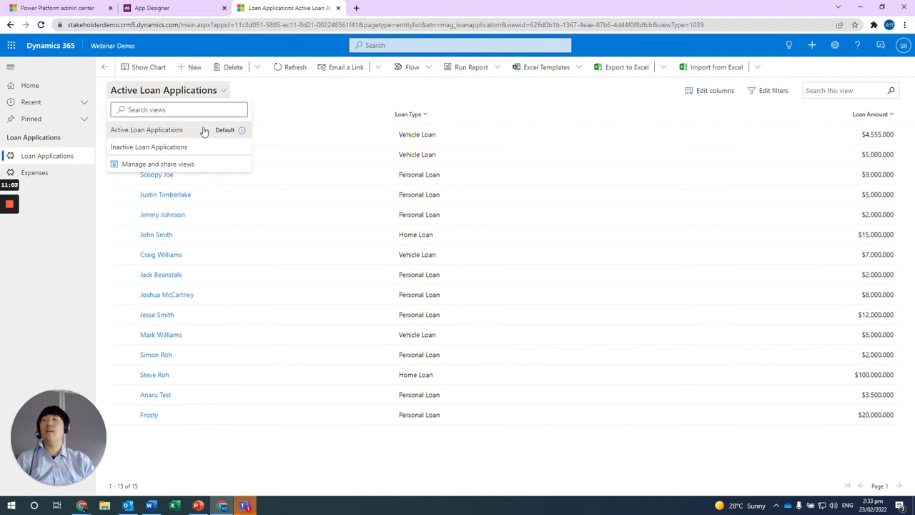
{"action": "left_click", "coordinate": [364, 93]}
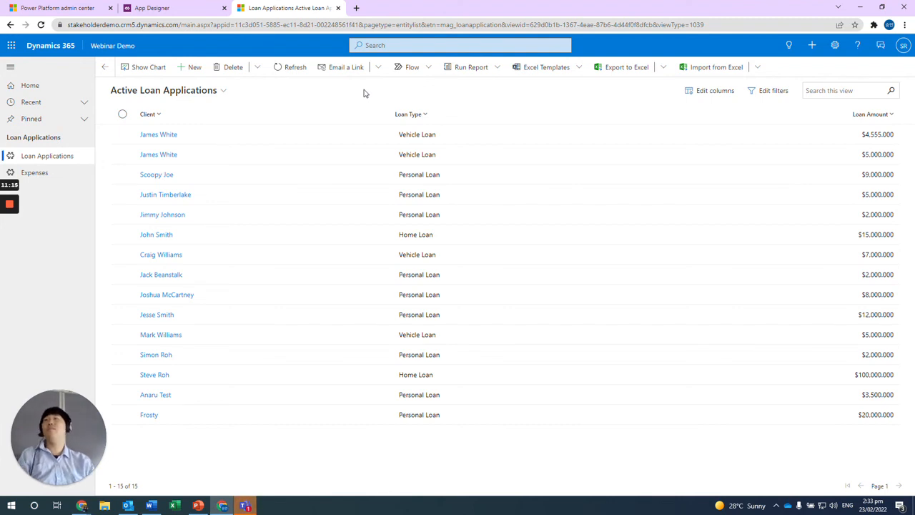
{"action": "left_click", "coordinate": [225, 91]}
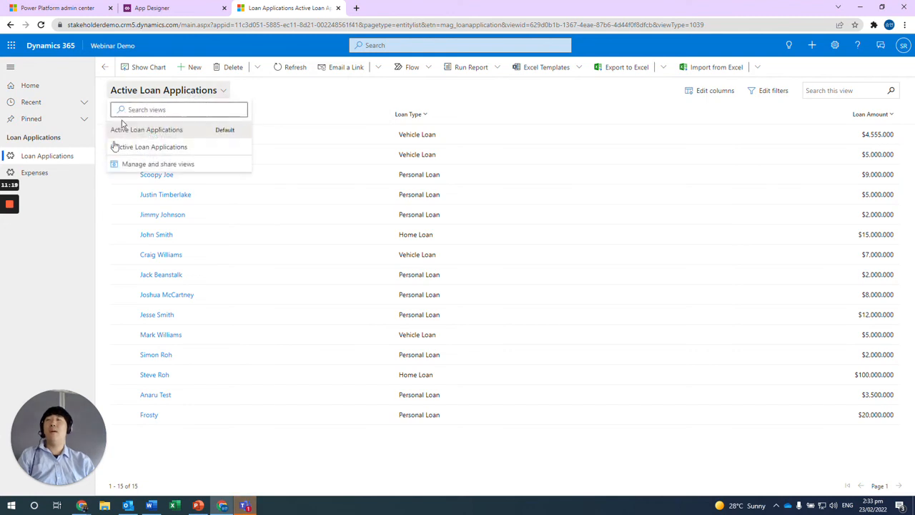
{"action": "left_click", "coordinate": [129, 166]}
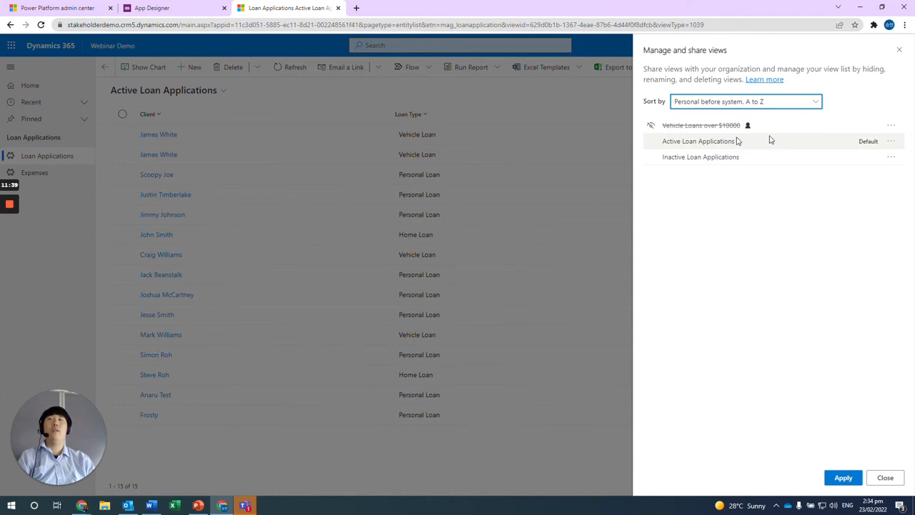
- Review the actions available for the hidden personal Vehicle Loans over $10000 view and close view management
{"action": "left_click", "coordinate": [890, 127]}
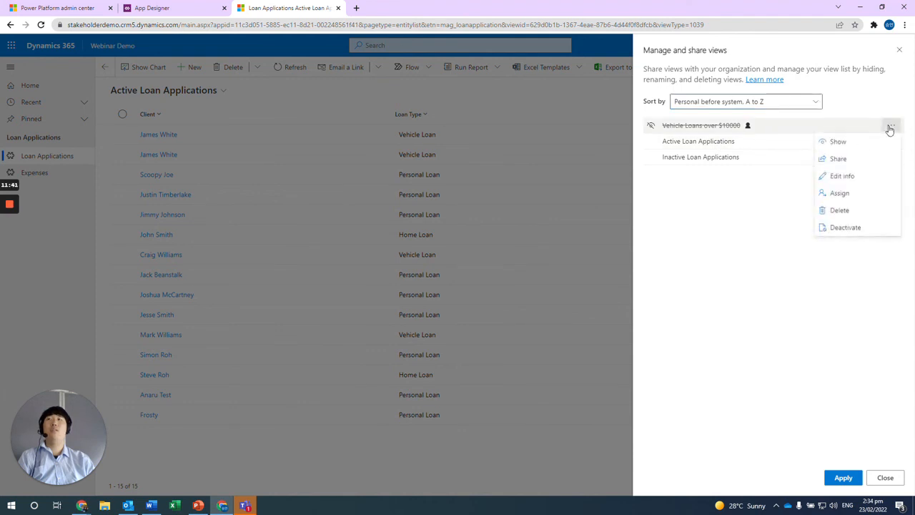
{"action": "left_click", "coordinate": [744, 203]}
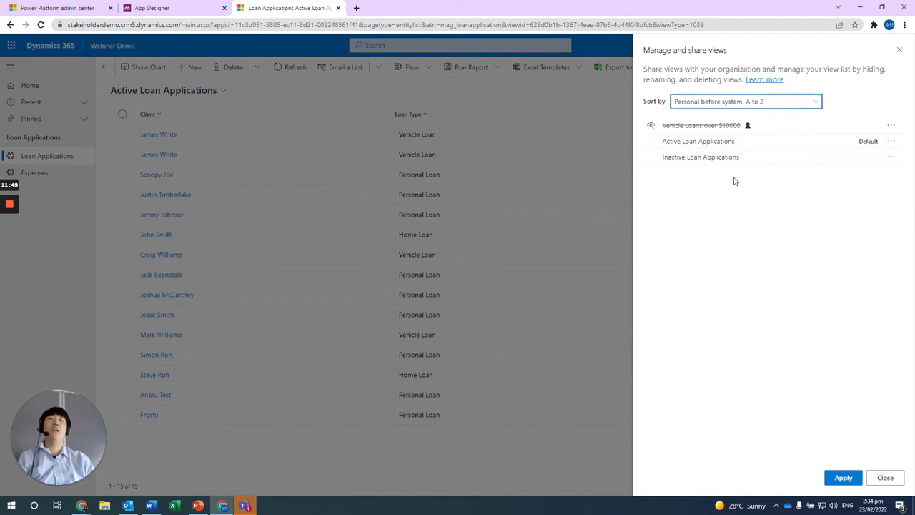
{"action": "left_click", "coordinate": [891, 127]}
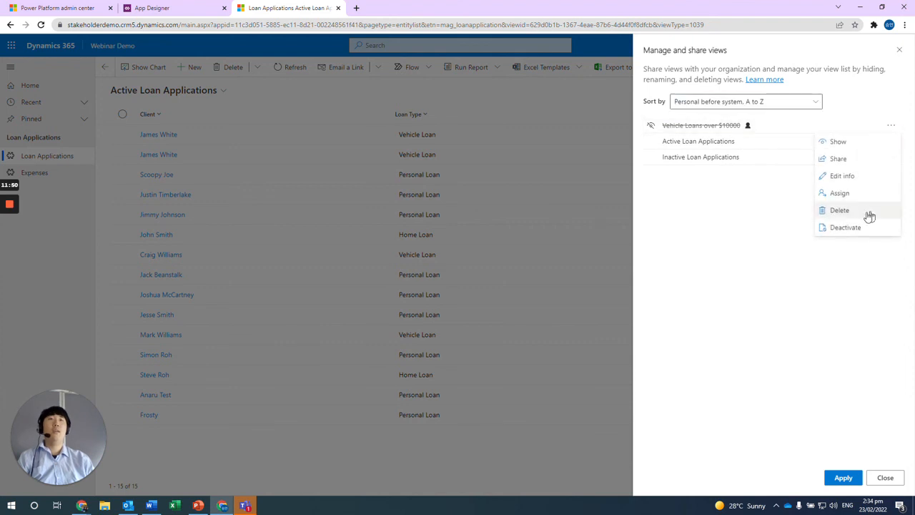
{"action": "left_click", "coordinate": [725, 244]}
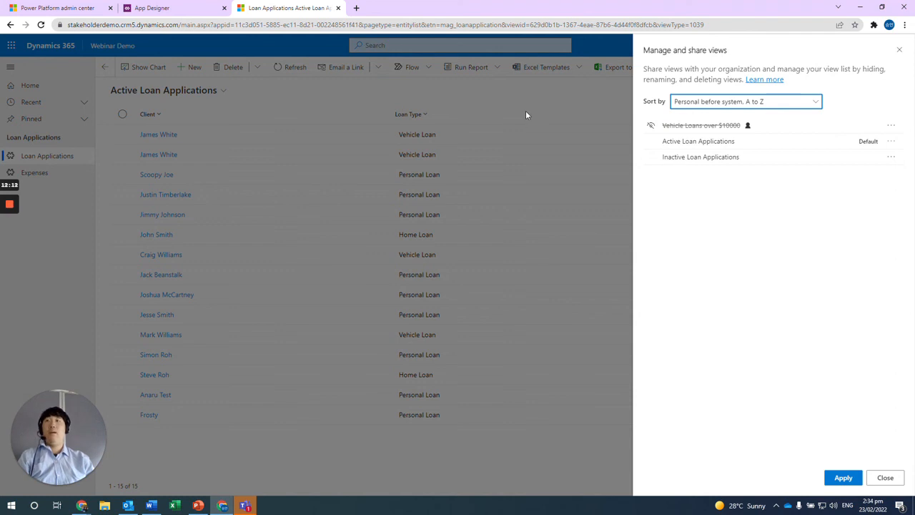
{"action": "left_click", "coordinate": [898, 50]}
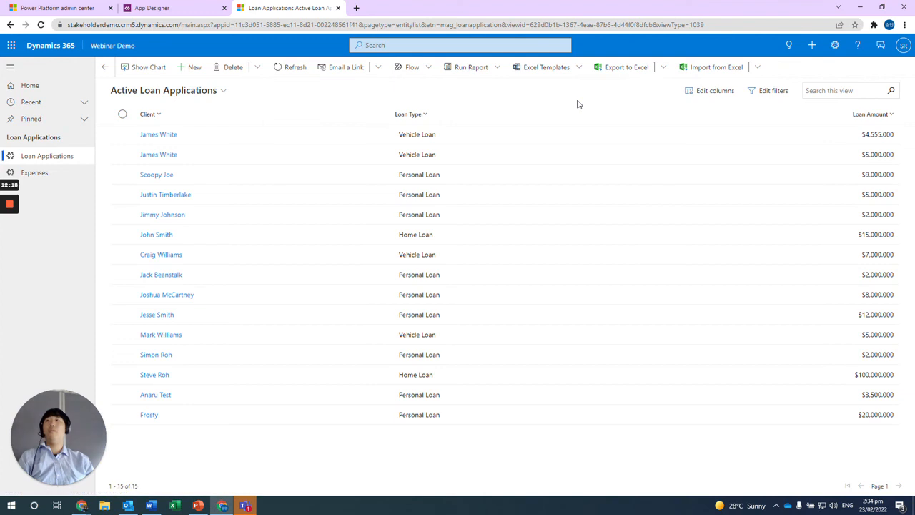
- Open the advanced-filter table search from the global search, check which tables can be searched, and close it
{"action": "left_click", "coordinate": [478, 45]}
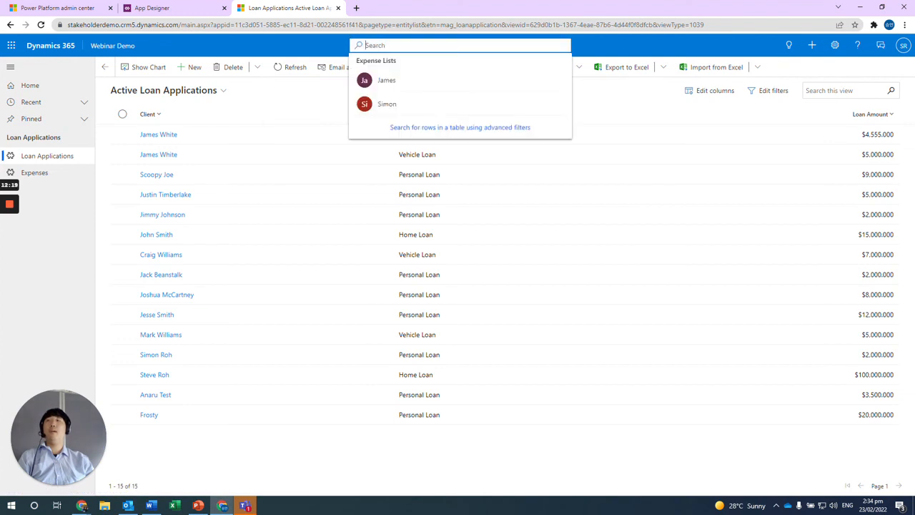
{"action": "left_click", "coordinate": [471, 128]}
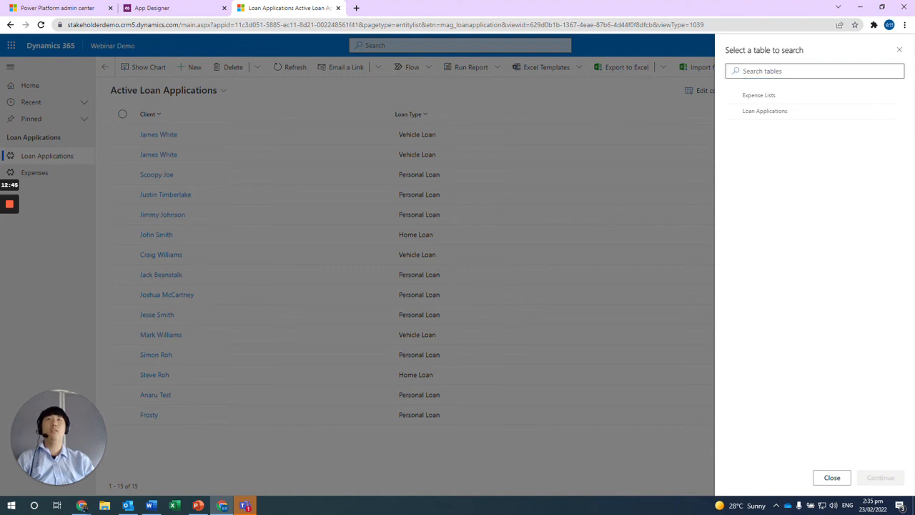
{"action": "left_click", "coordinate": [899, 50]}
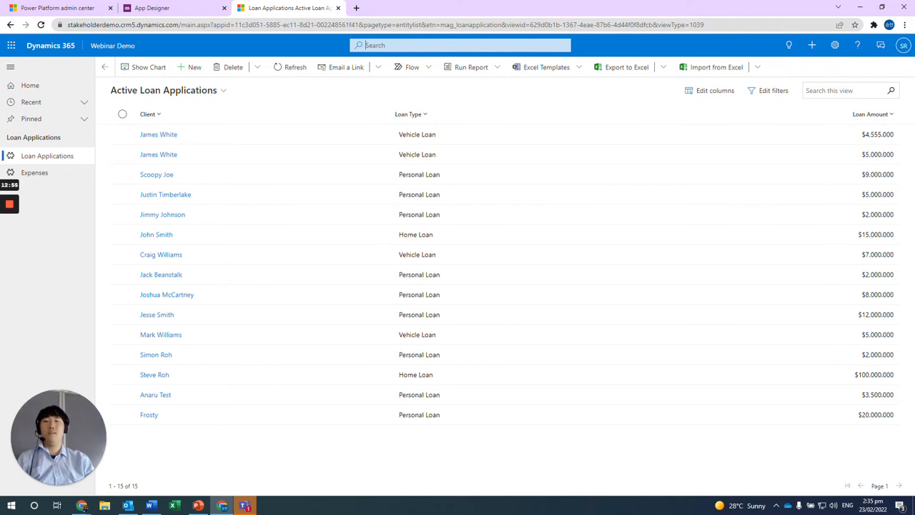
- Check the suggestions and the advanced filters link offered by the global search, and dismiss the search
{"action": "key", "text": "alt+Tab"}
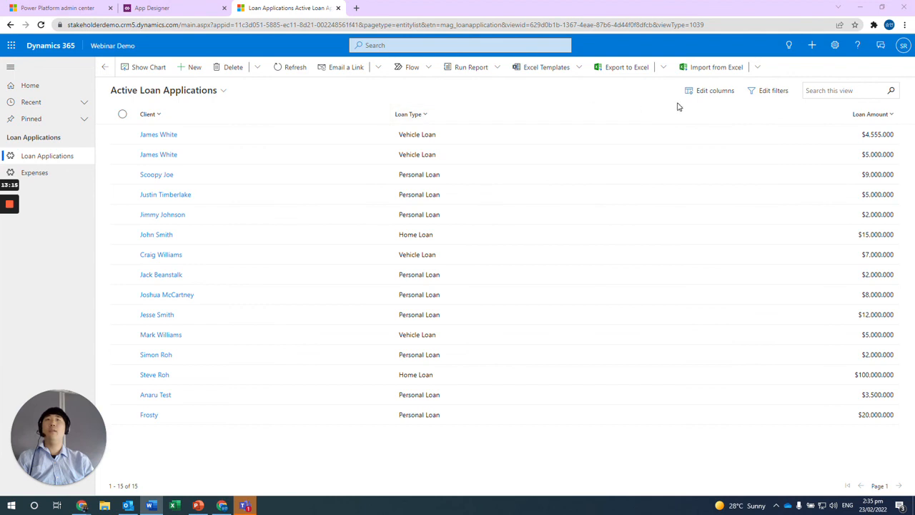
{"action": "left_click", "coordinate": [493, 46]}
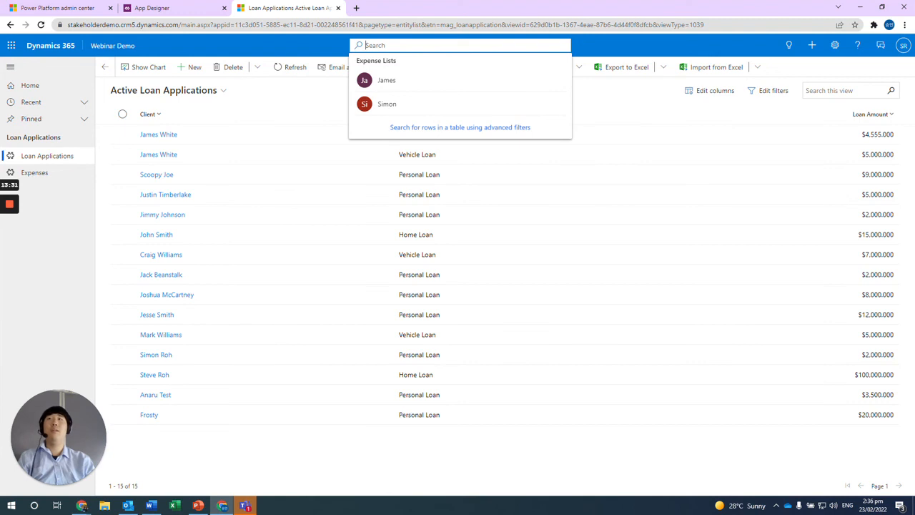
{"action": "left_click", "coordinate": [618, 99]}
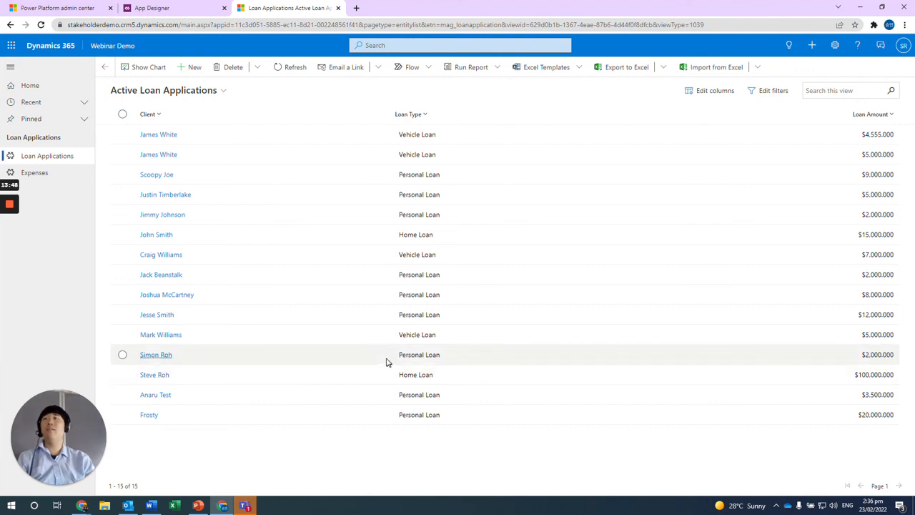
{"action": "left_click", "coordinate": [565, 50]}
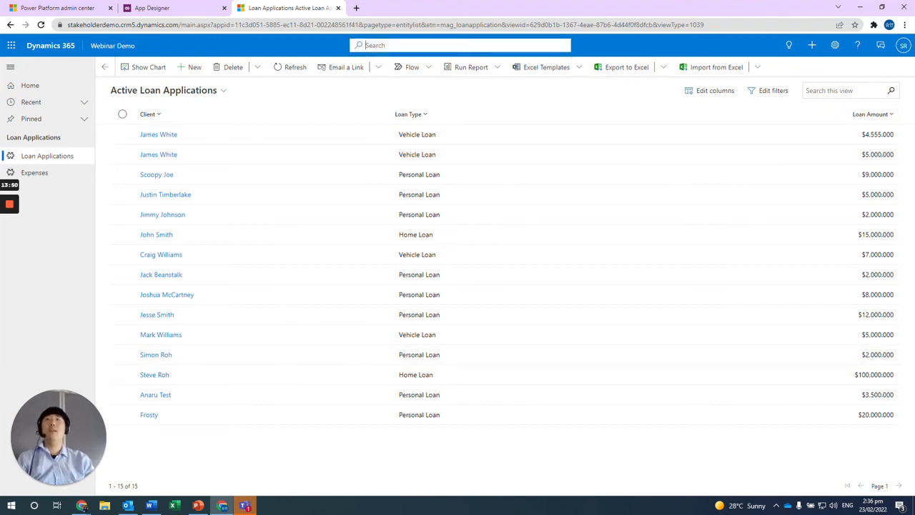
{"action": "left_click", "coordinate": [616, 51]}
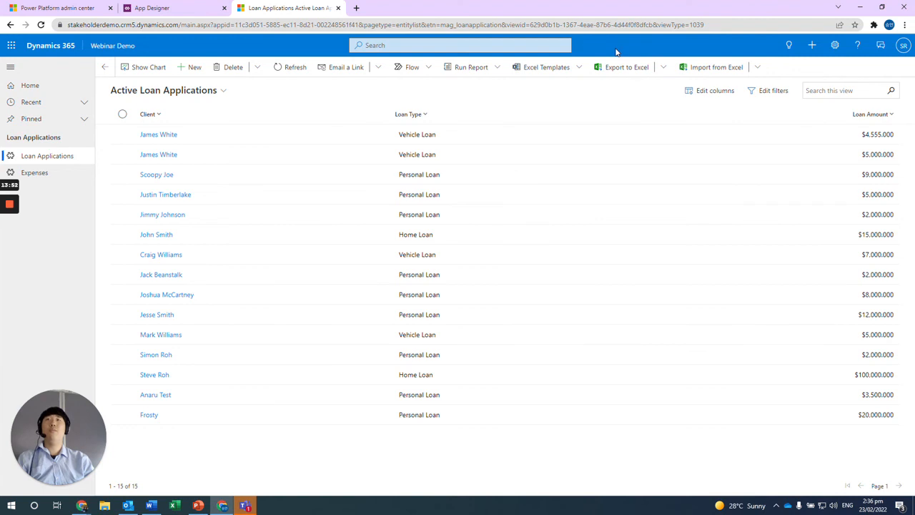